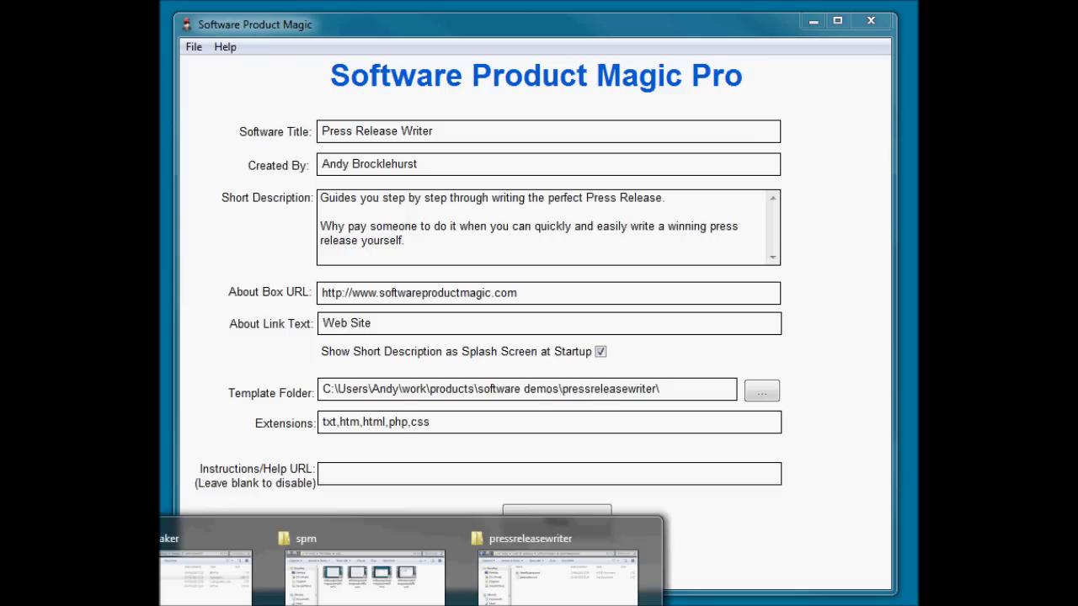
Bring the pressreleasewriter template folder window to the front from the taskbar preview.
left_click(559, 573)
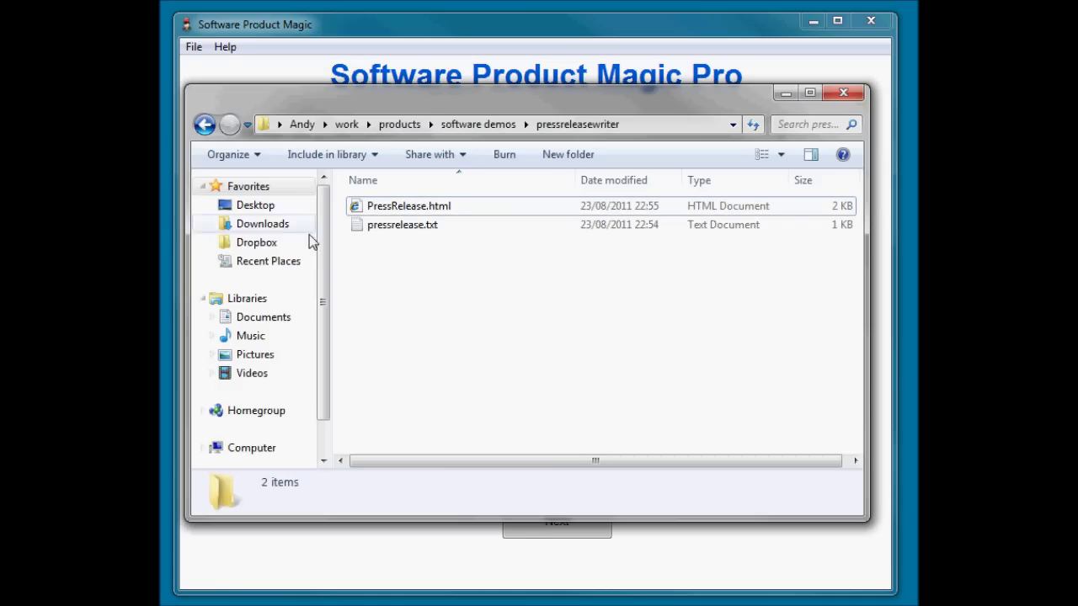
Select the pressrelease.txt template file in the pressreleasewriter folder.
left_click(414, 229)
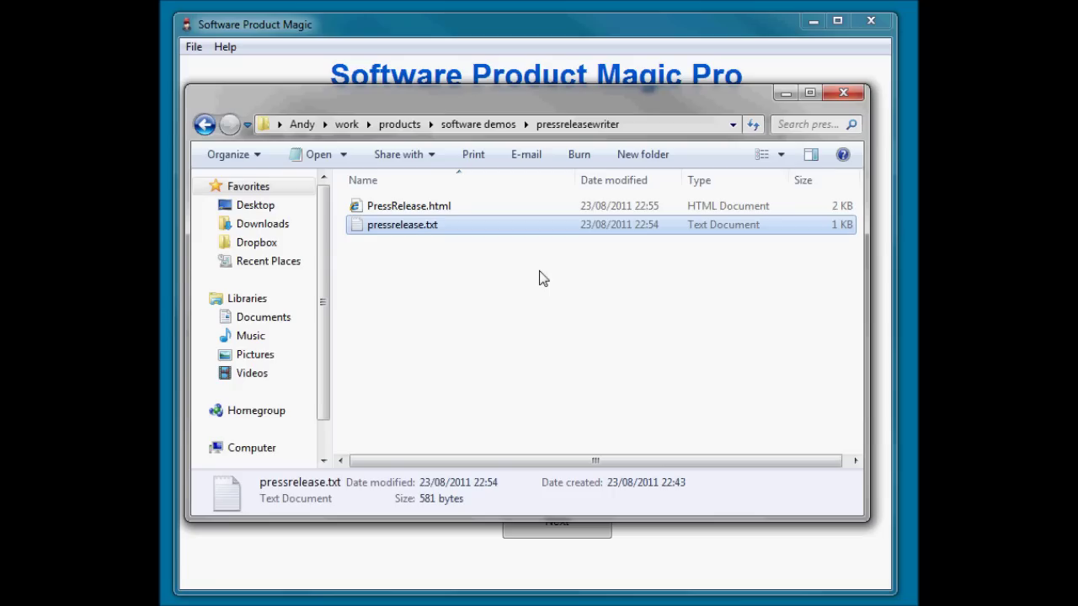
Open pressrelease.txt in Notepad, narrow it to wrap, and highlight [#ContactPerson#] and [#CompanyName#].
double_click(402, 227)
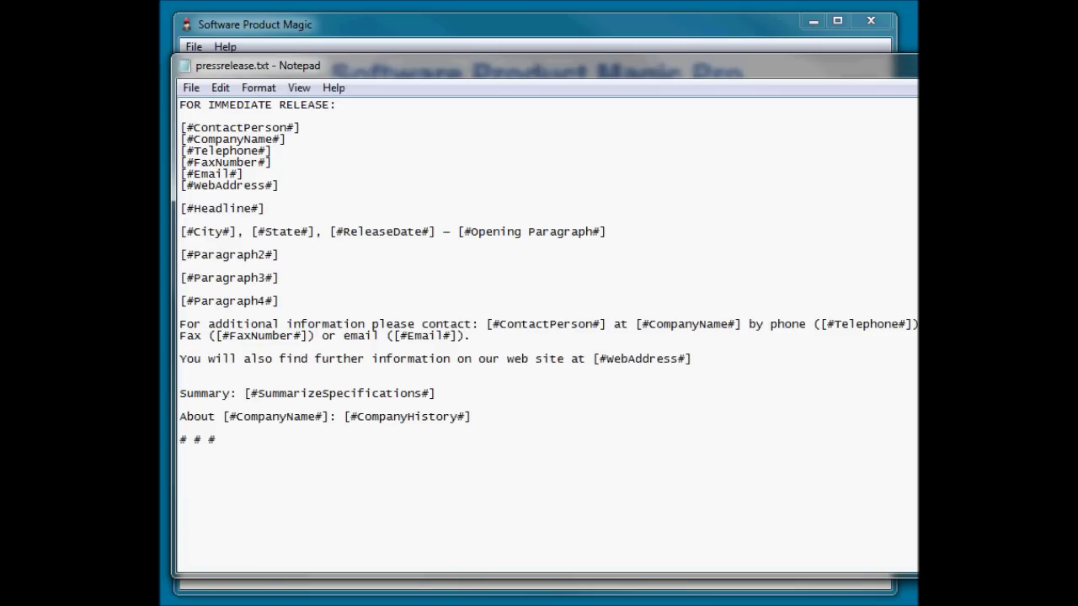
left_click_drag(917, 193, 902, 193)
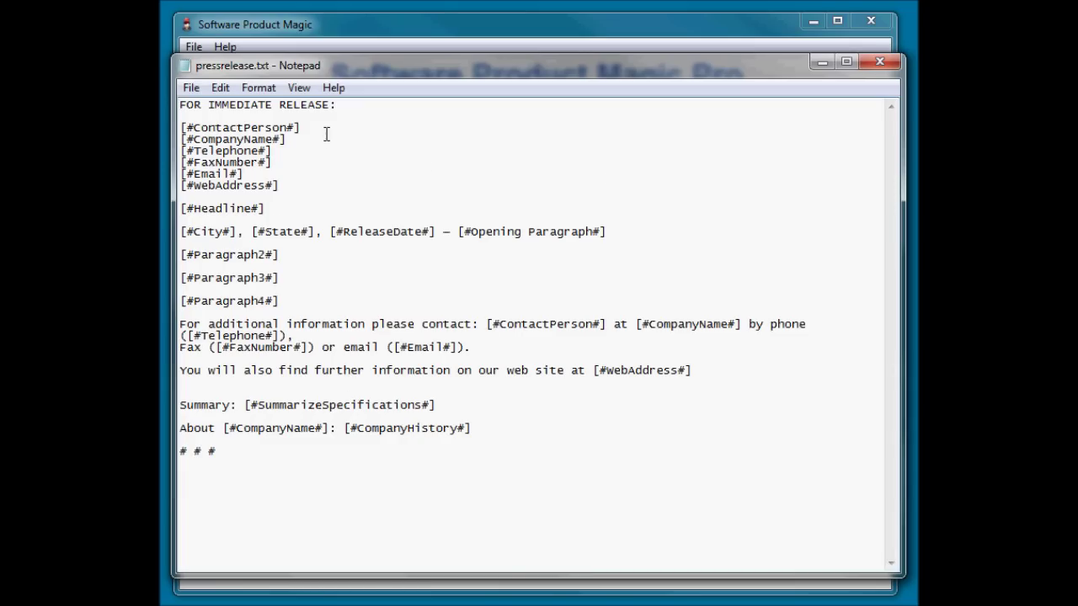
left_click_drag(310, 130, 166, 128)
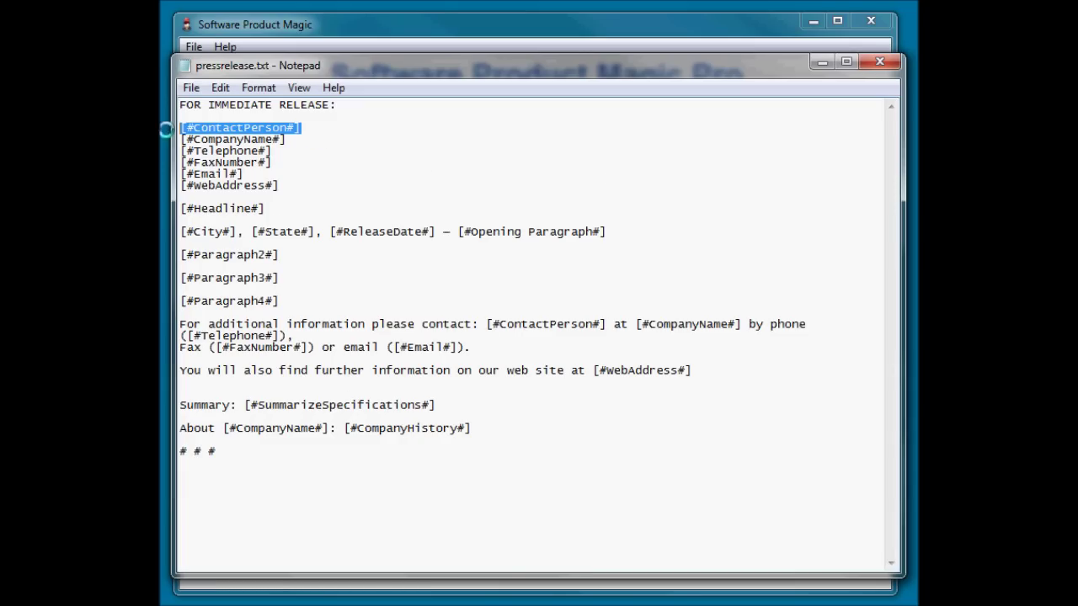
left_click_drag(296, 141, 180, 140)
Re-highlight [#ContactPerson#], move near [#Headline#], then return to the Software Product Magic Pro form.
left_click(296, 162)
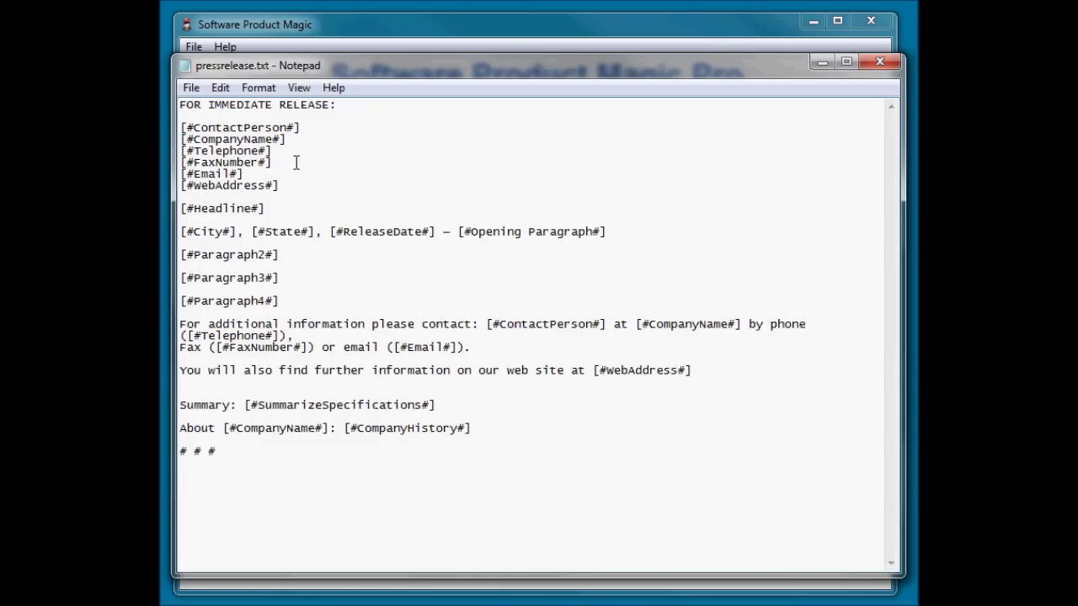
left_click_drag(312, 127, 180, 128)
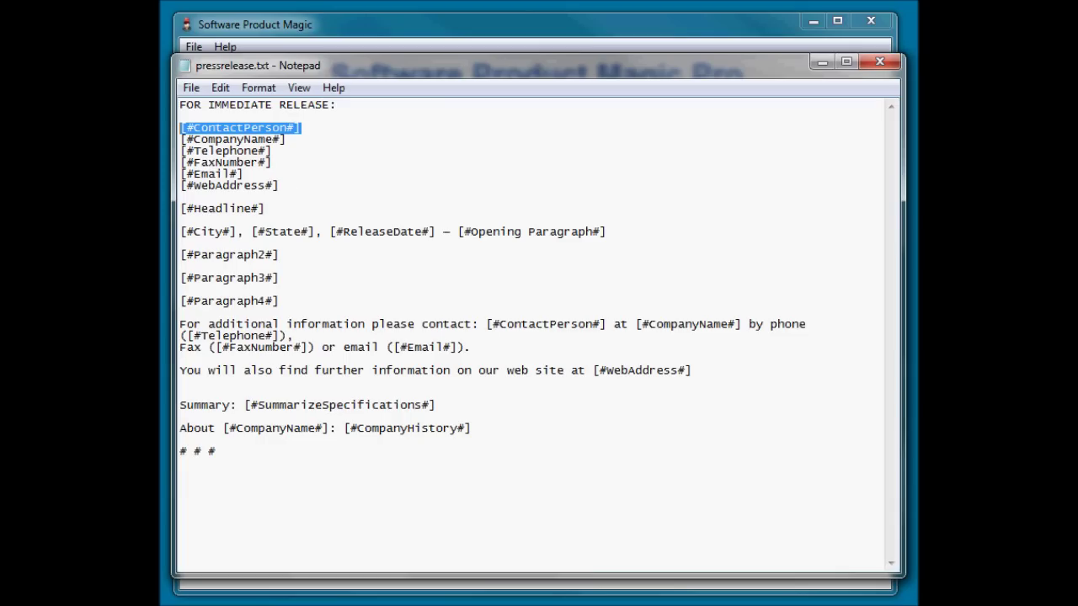
left_click(318, 130)
left_click_drag(323, 128, 180, 128)
left_click(323, 138)
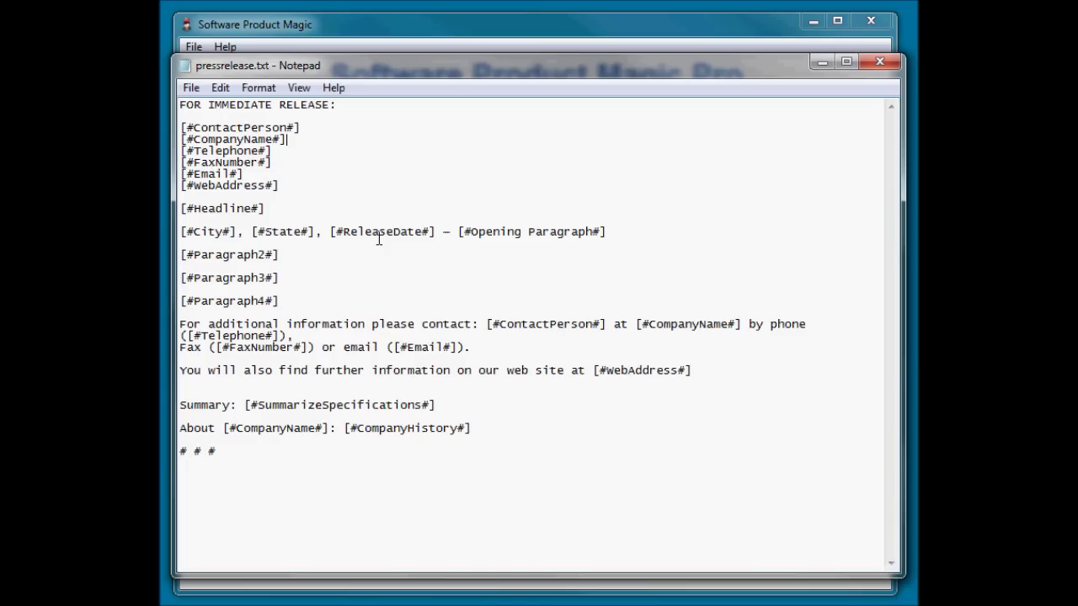
key("Down")
key("Down")
key("Down")
key("Down")
key("Down")
key("Down")
key("Down")
key("Up")
key("Up")
left_click(566, 34)
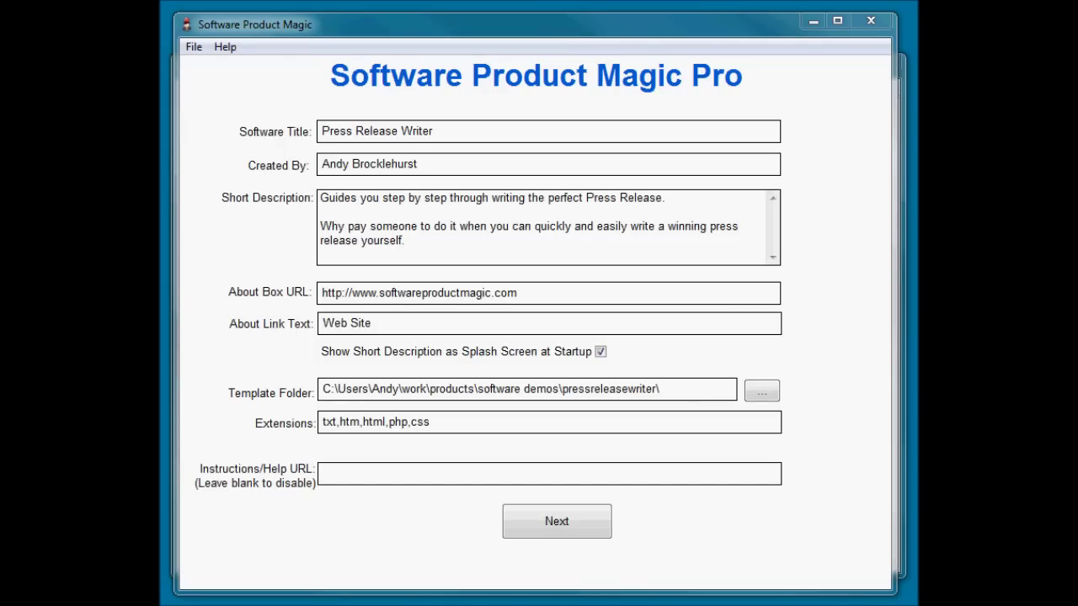
Minimize Software Product Magic Pro, move Notepad aside, and select PressRelease.html in the folder.
left_click(810, 21)
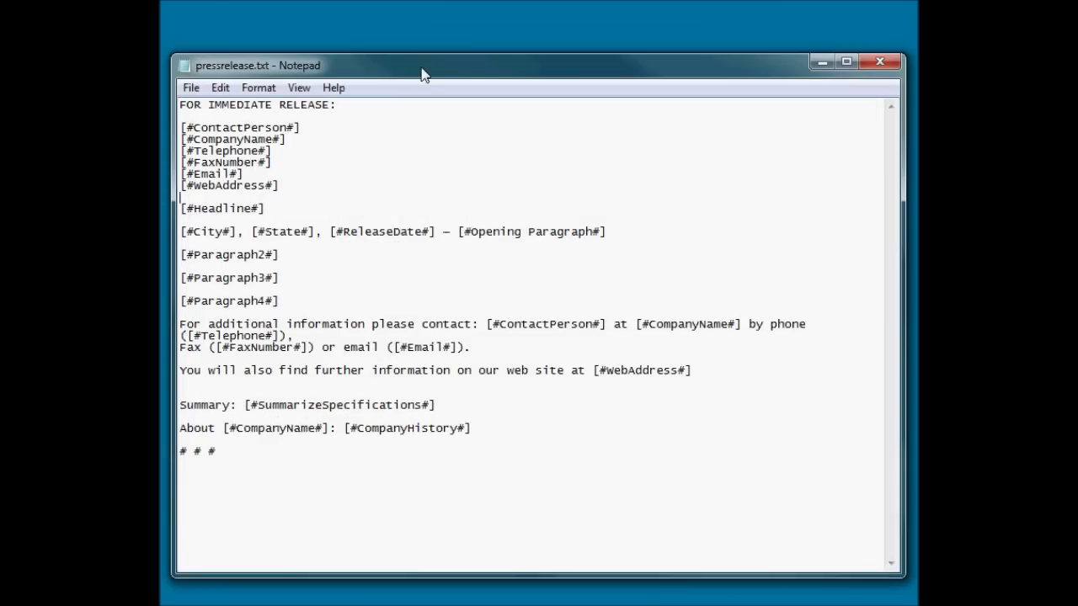
left_click_drag(423, 73, 390, 395)
left_click(432, 211)
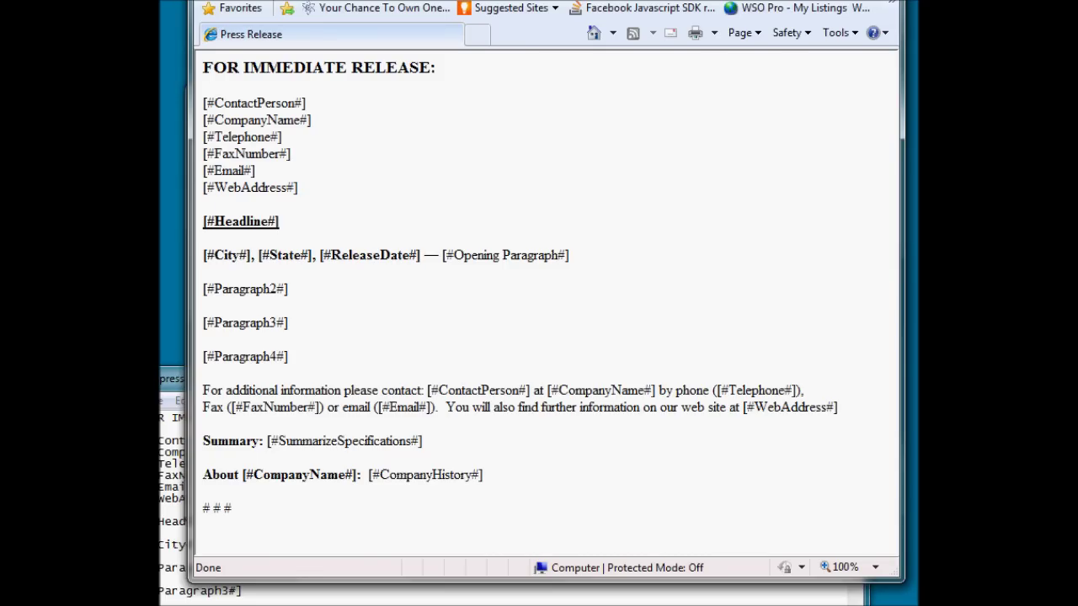
Close the browser preview and review the About Box URL and template folder path fields.
key("alt+F4")
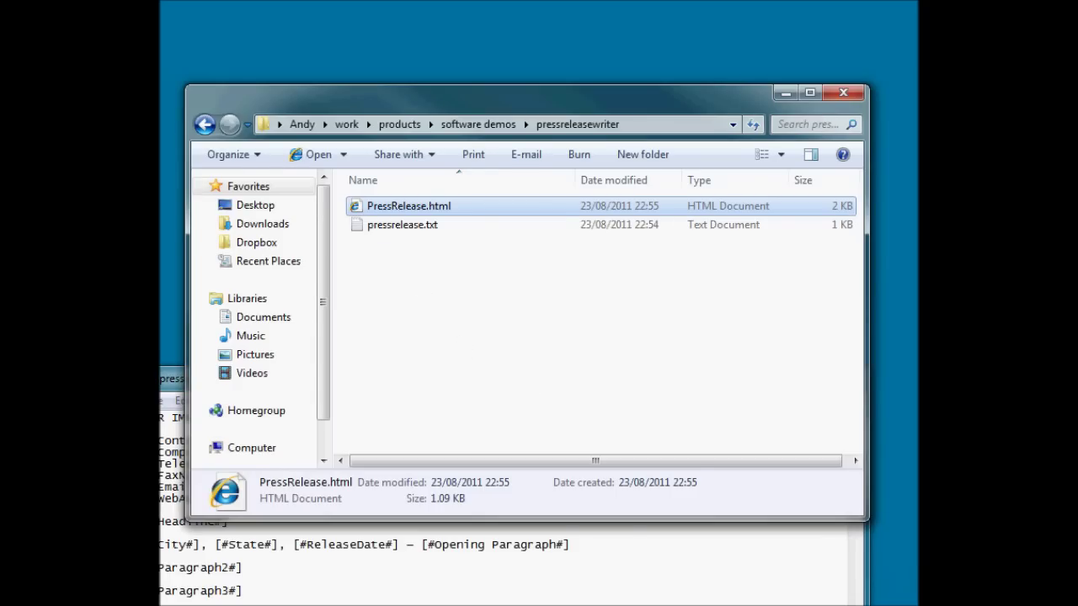
key("alt+Tab")
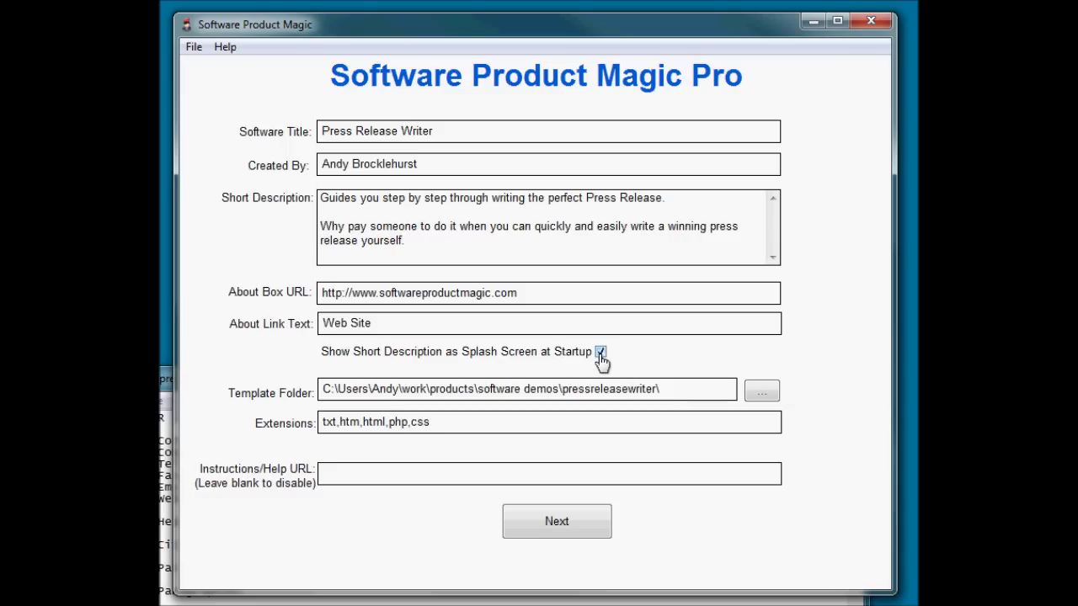
left_click(556, 292)
left_click(367, 388)
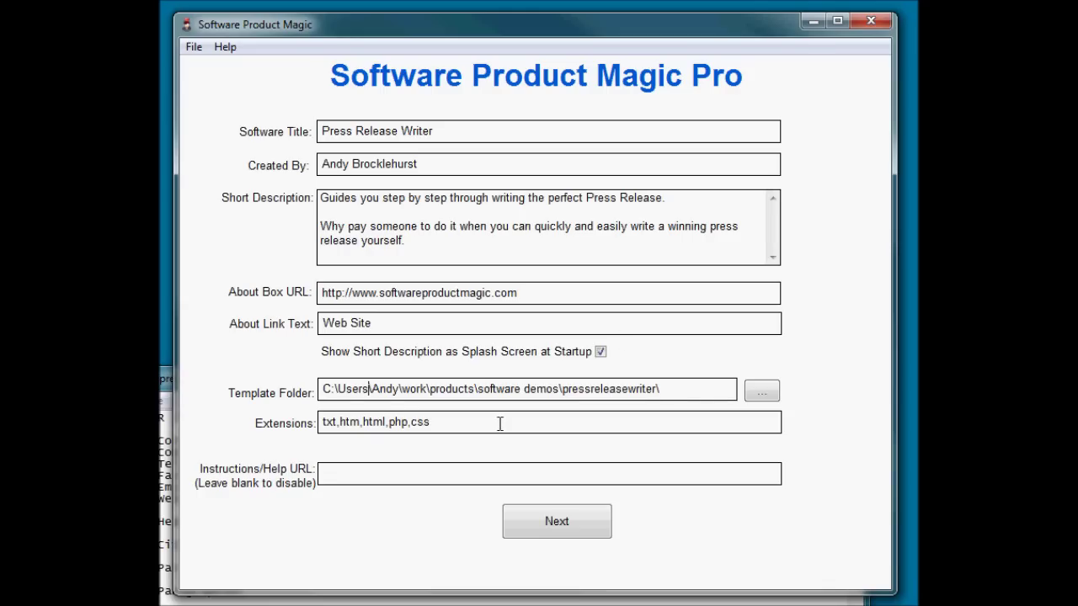
left_click(704, 392)
Check the Extensions and Instructions/Help URL fields, then continue to the Program Tags page.
left_click(460, 425)
left_click(406, 472)
left_click(556, 523)
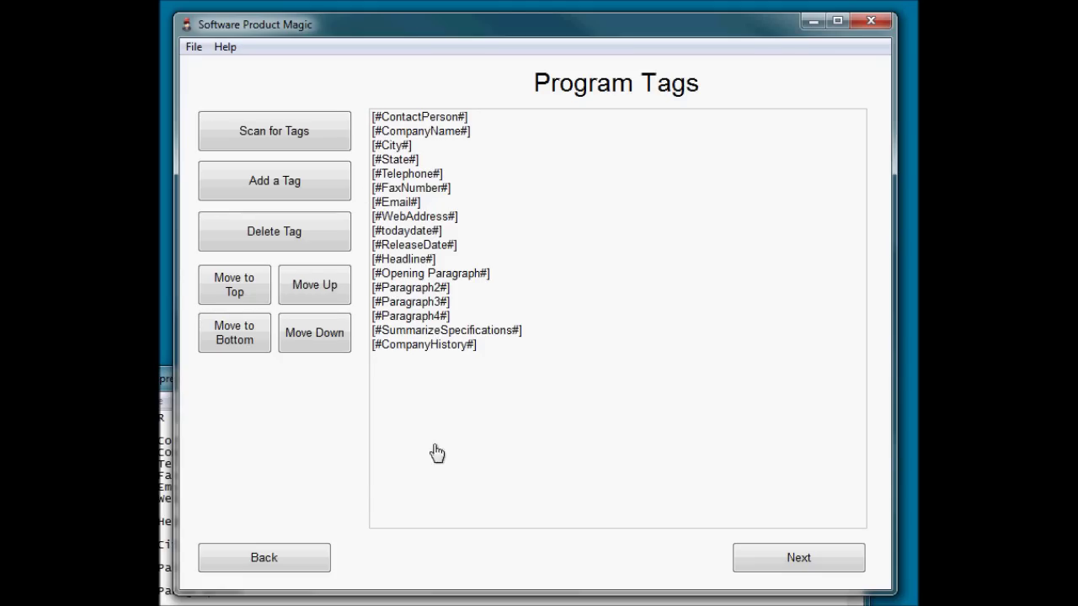
left_click(409, 203)
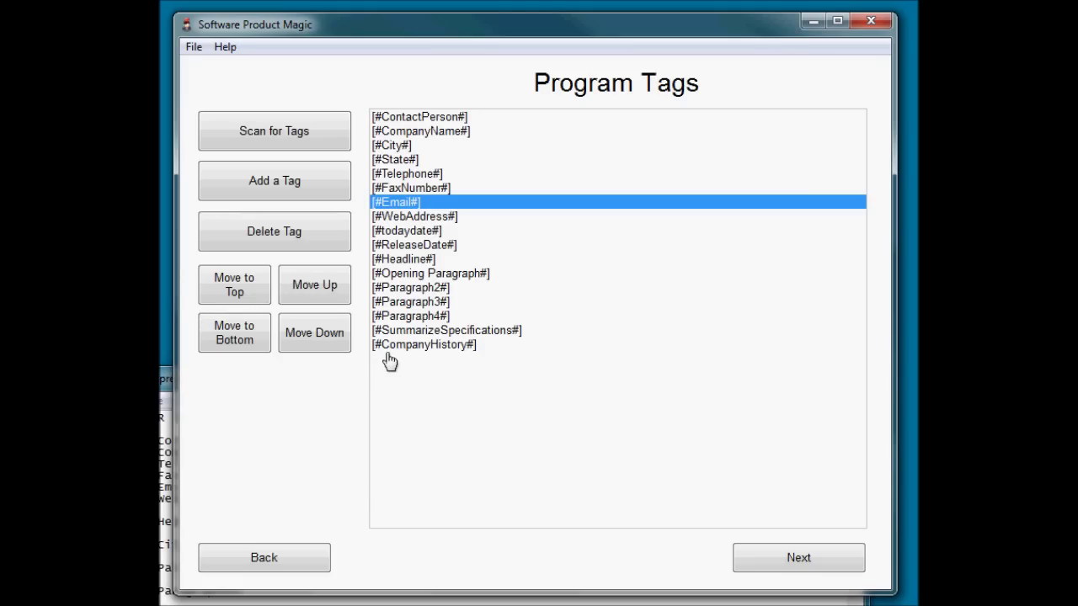
left_click(322, 288)
left_click(311, 333)
Enter the tag editor and jump to tag 1, [#ContactPerson#], via Goto Tag.
left_click(817, 559)
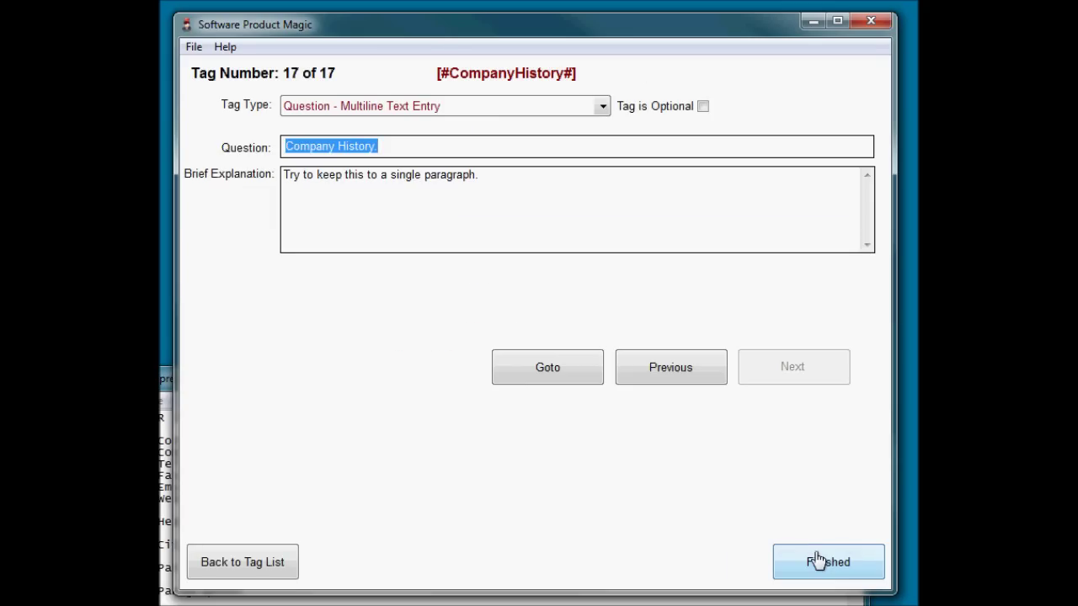
left_click(571, 370)
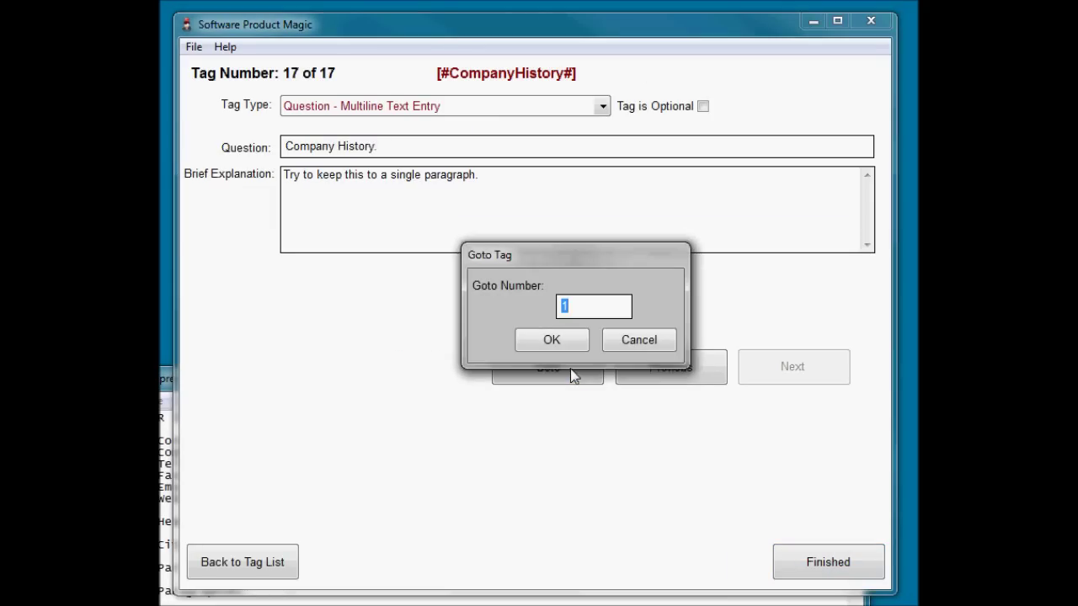
left_click(560, 344)
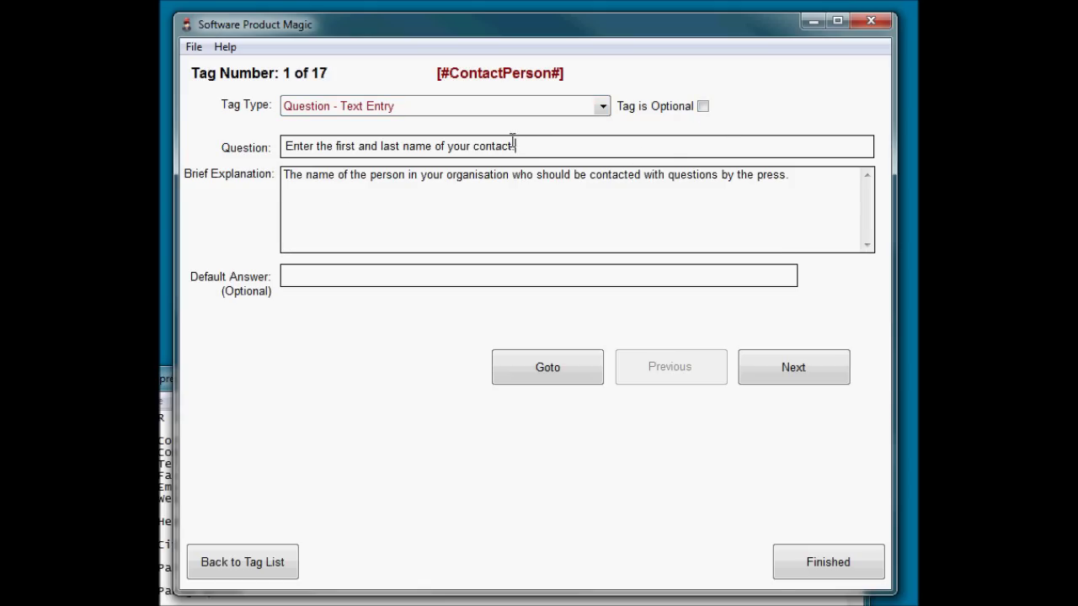
Advance from [#ContactPerson#] through [#CompanyName#] and [#City#] to tag 4, [#State#].
left_click(551, 144)
left_click(820, 378)
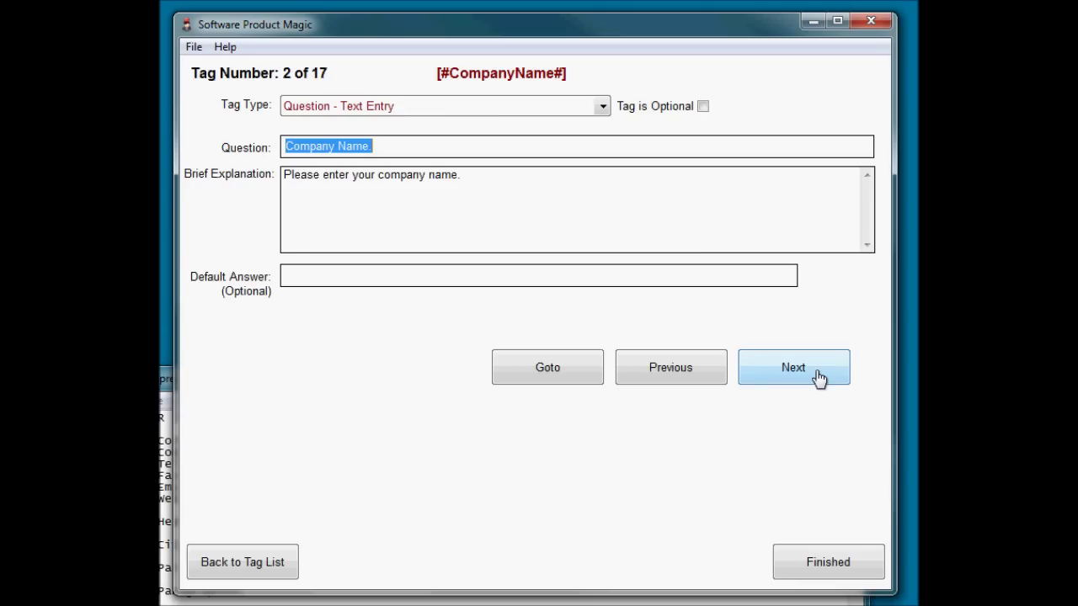
left_click(819, 378)
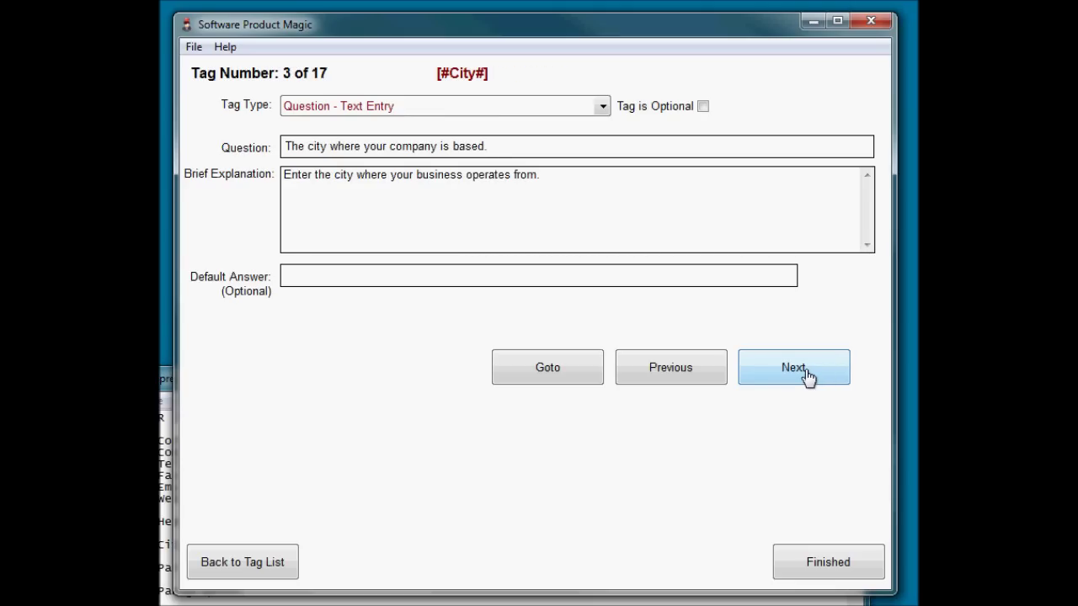
left_click(806, 378)
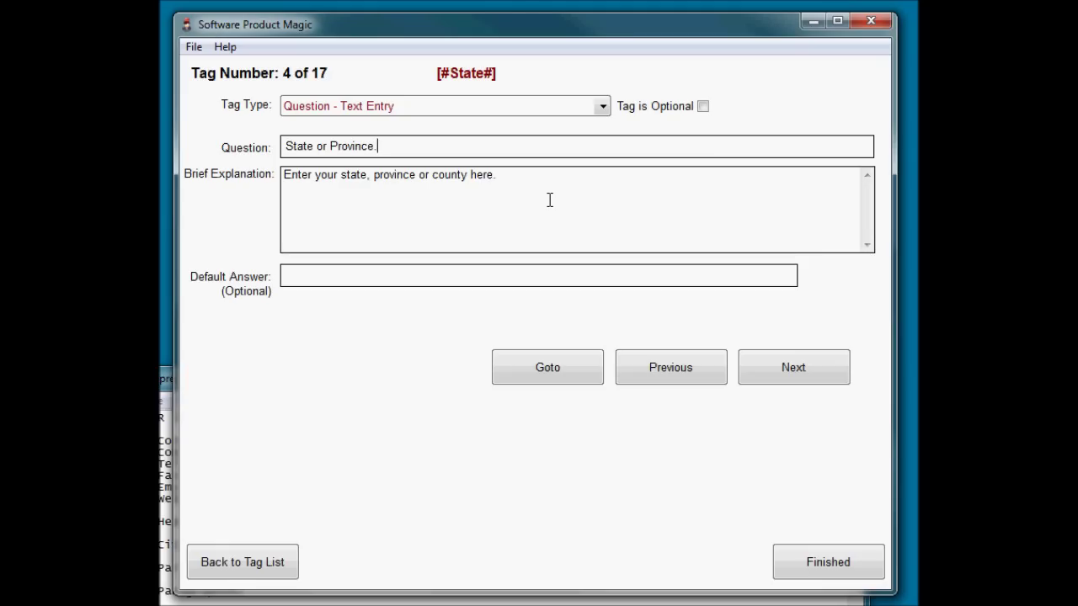
Make [#State#] a list-of-answers question with 'Alabama,' as a choice.
left_click(601, 109)
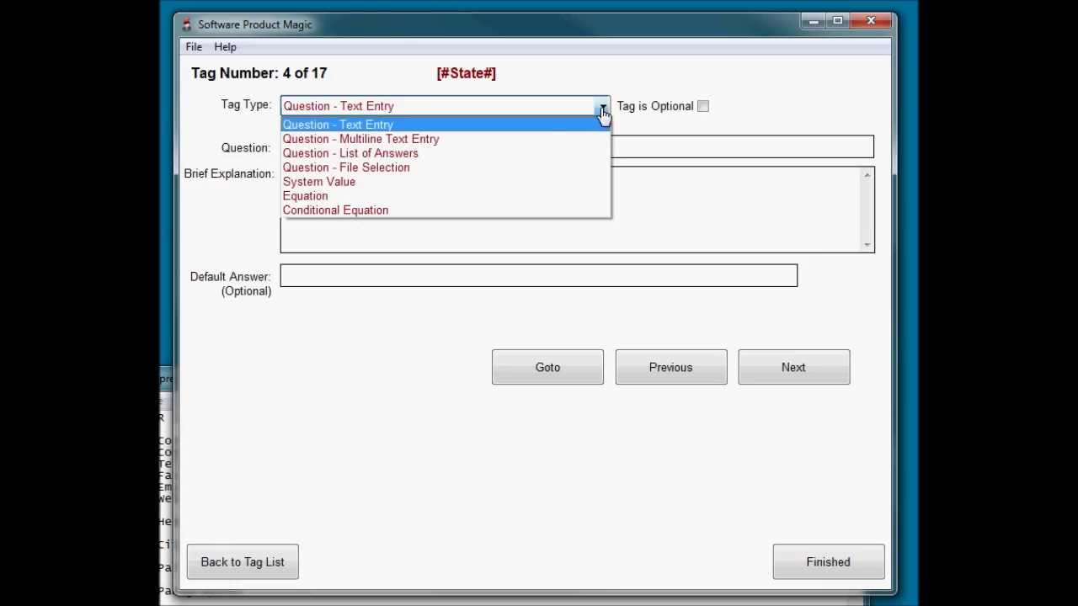
left_click(391, 154)
left_click(325, 272)
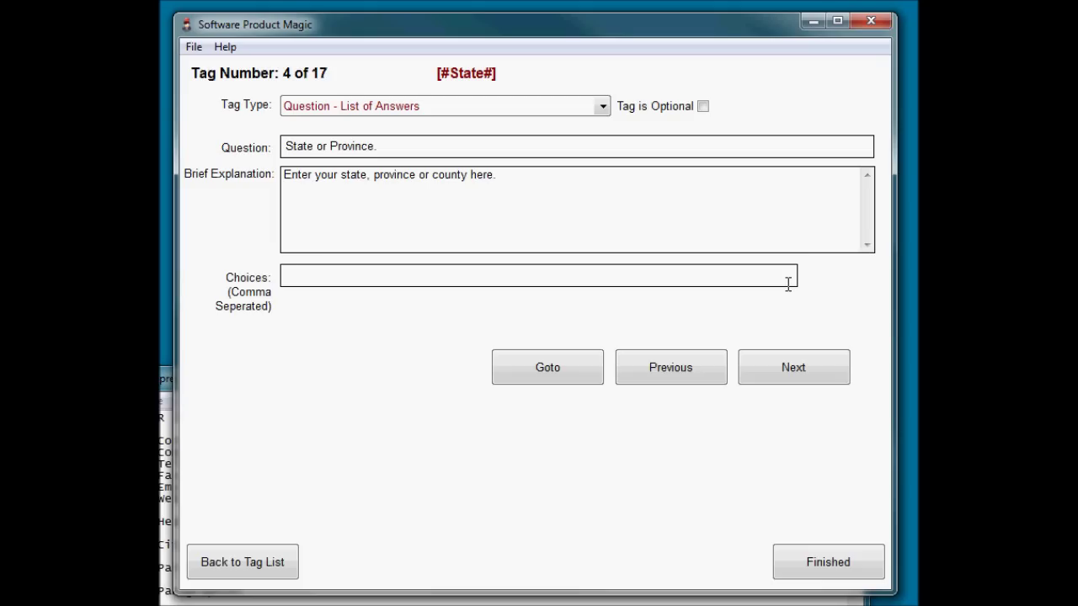
type("Alabama,")
Delete the Alabama choice and switch [#State#] back to Question - Text Entry.
key("shift+Home")
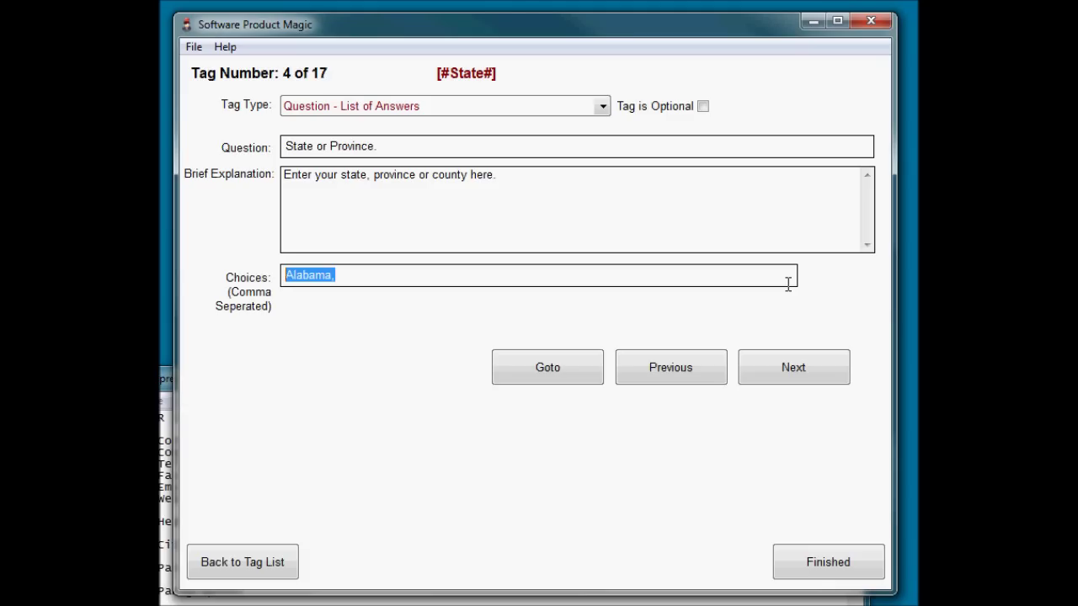
key("BackSpace")
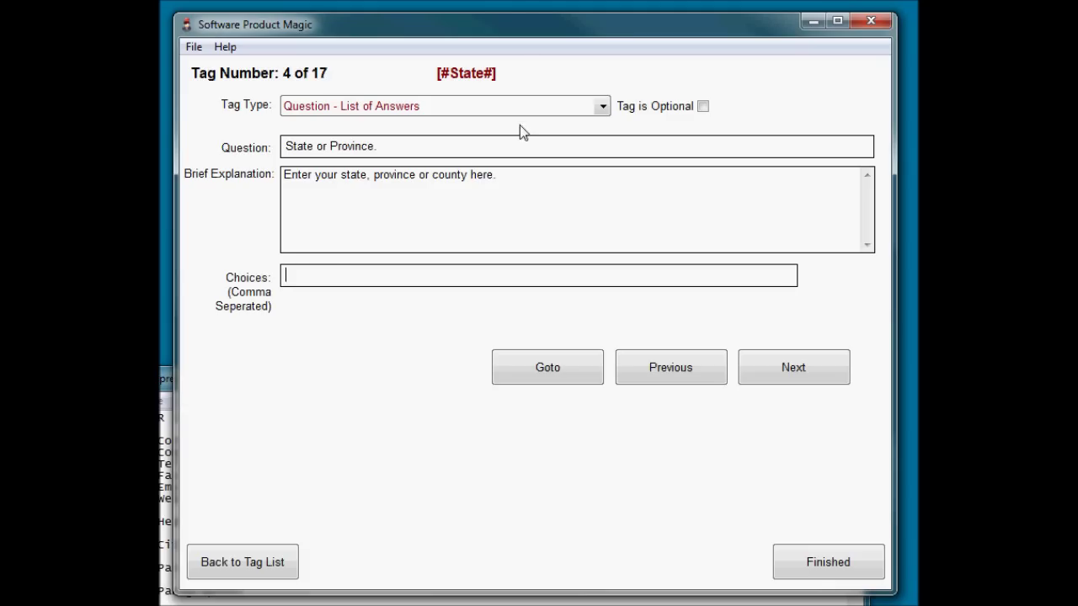
left_click(518, 108)
left_click(513, 125)
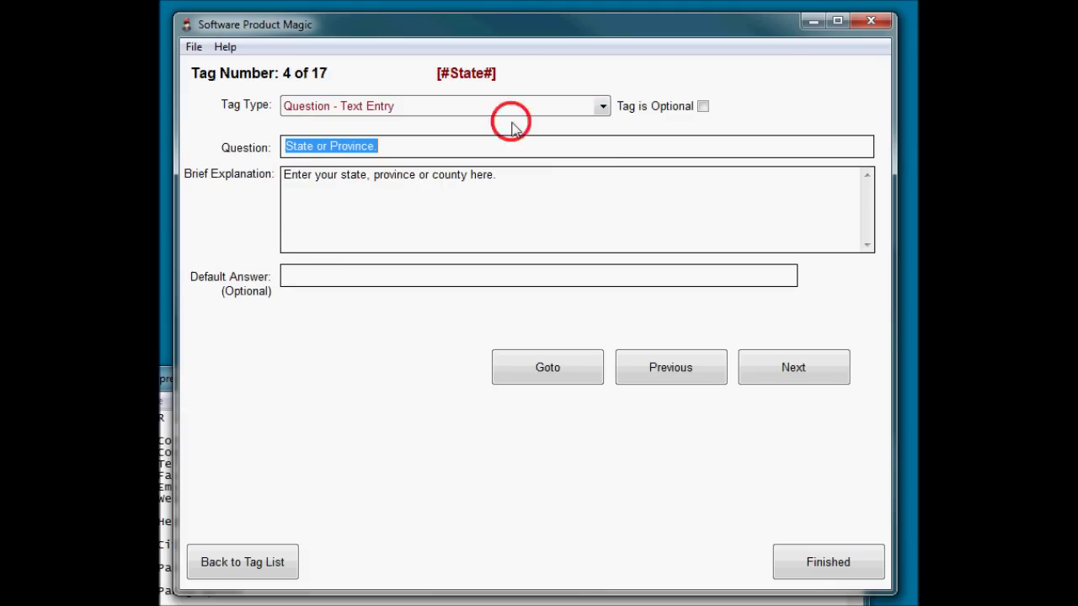
left_click(409, 149)
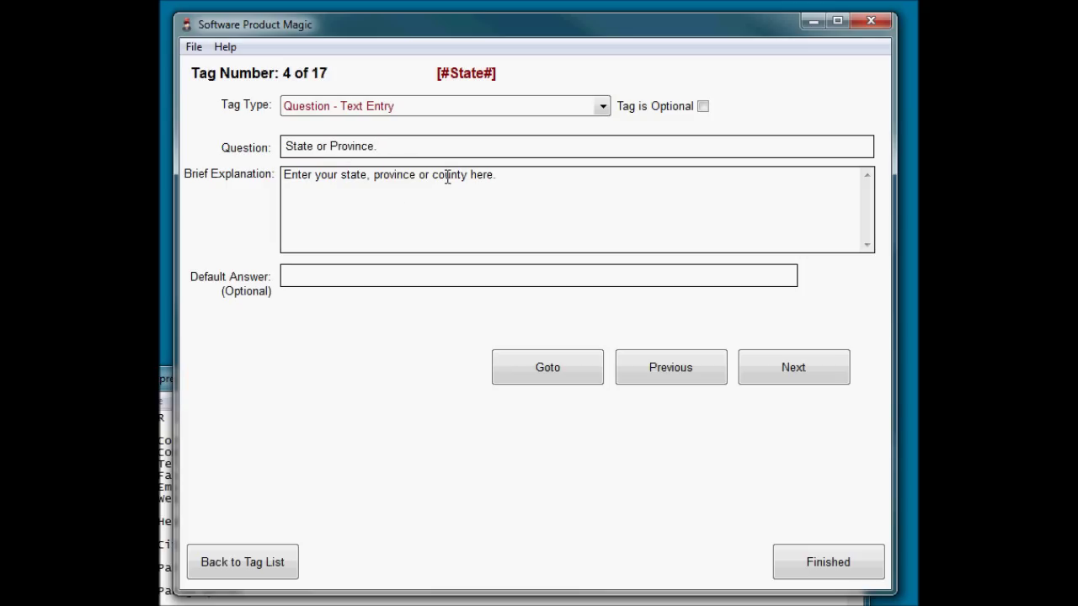
Step through Telephone to the Fax Number question and mark it Tag is Optional.
left_click(516, 177)
left_click(779, 375)
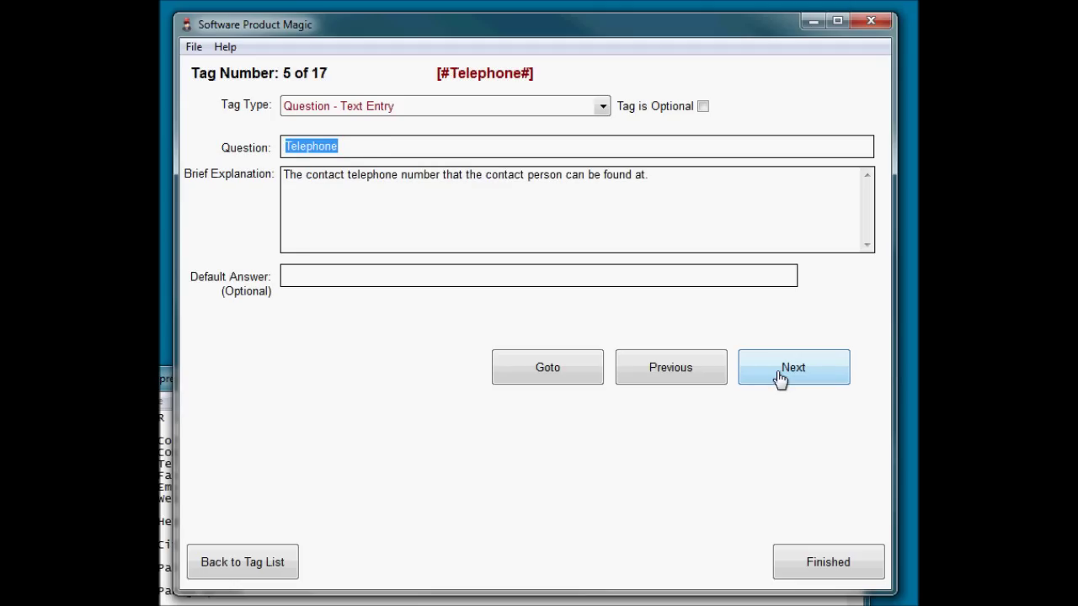
left_click(779, 377)
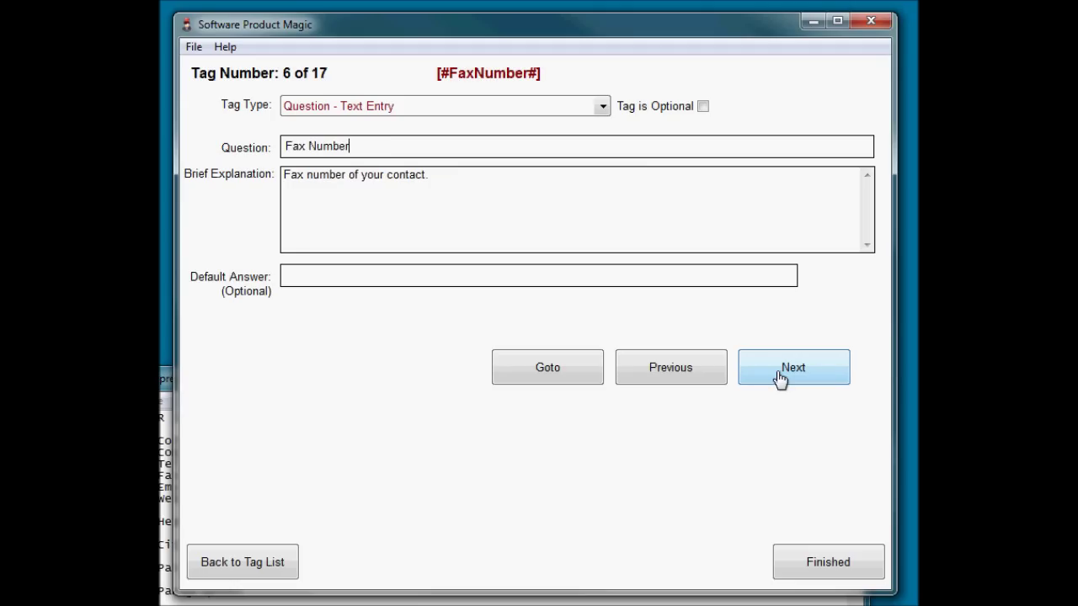
left_click(779, 377)
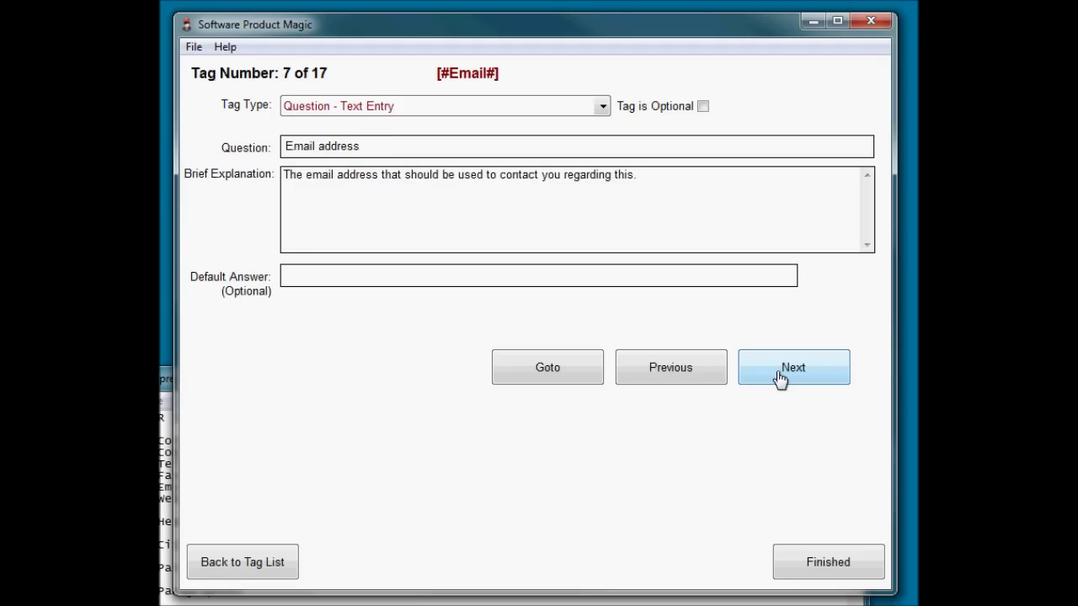
left_click(690, 373)
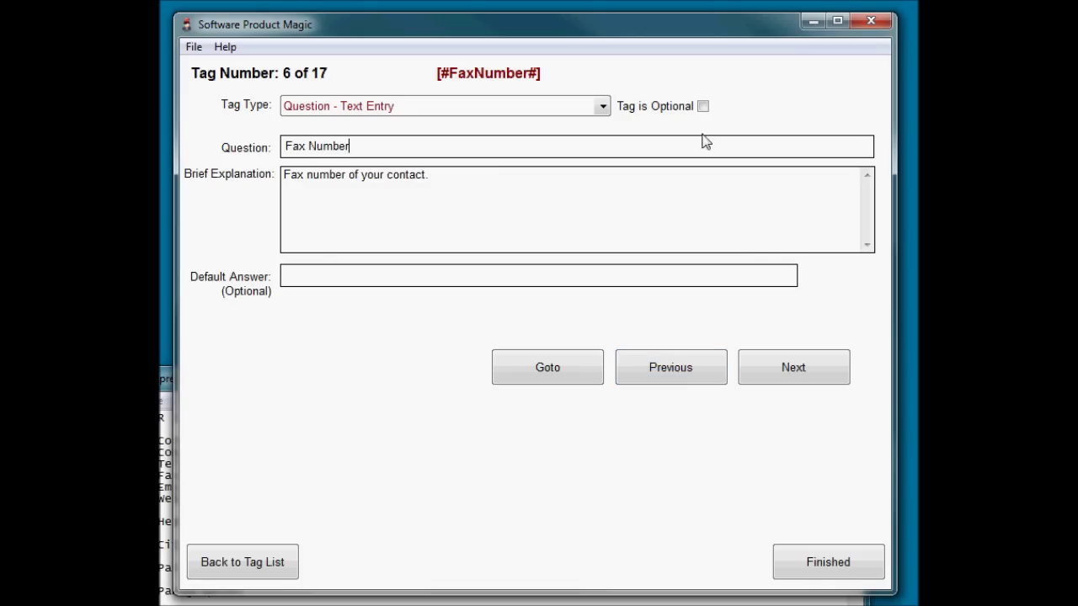
left_click(703, 106)
left_click(811, 373)
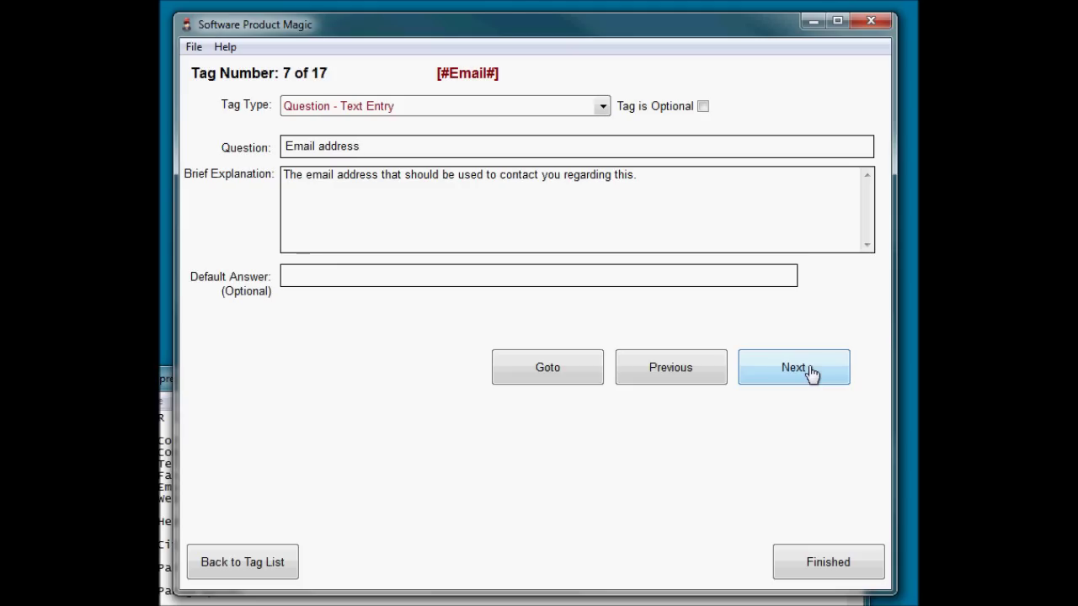
left_click(811, 373)
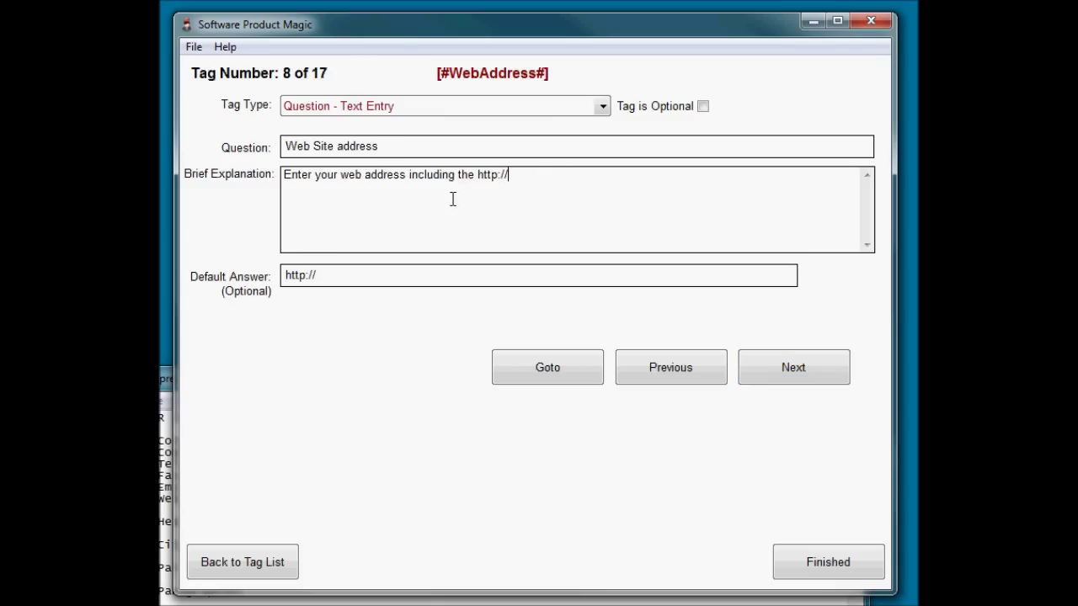
left_click(516, 175)
key("Tab")
left_click(381, 277)
left_click(823, 366)
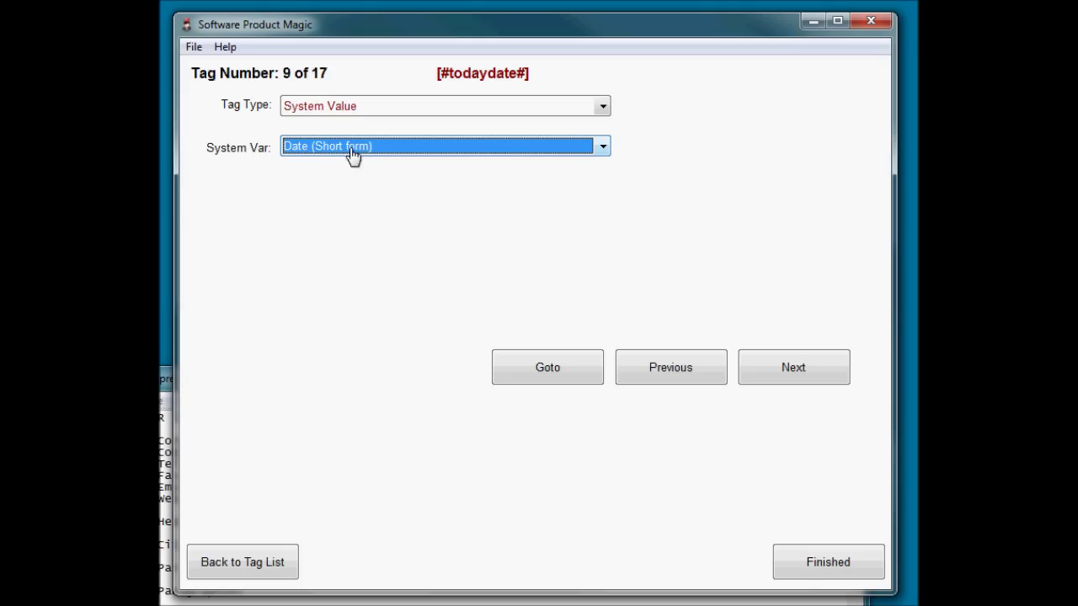
Advance to tag 10, [#ReleaseDate#], a text-entry question defaulting to [#todaydate#].
left_click(811, 383)
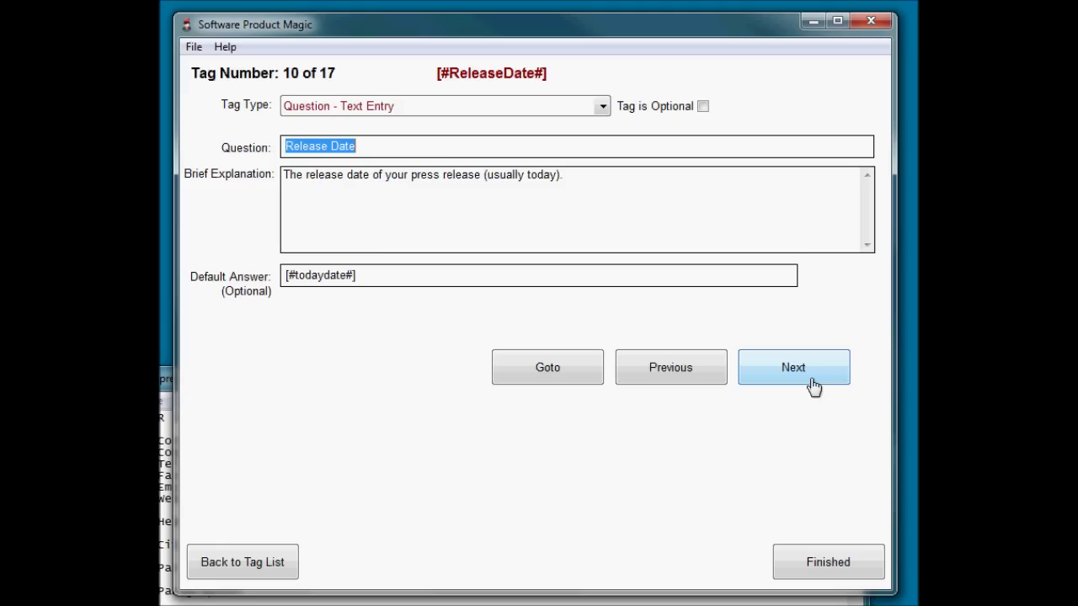
Review the Release Date explanation and compare it with the previous todaydate tag.
left_click(574, 175)
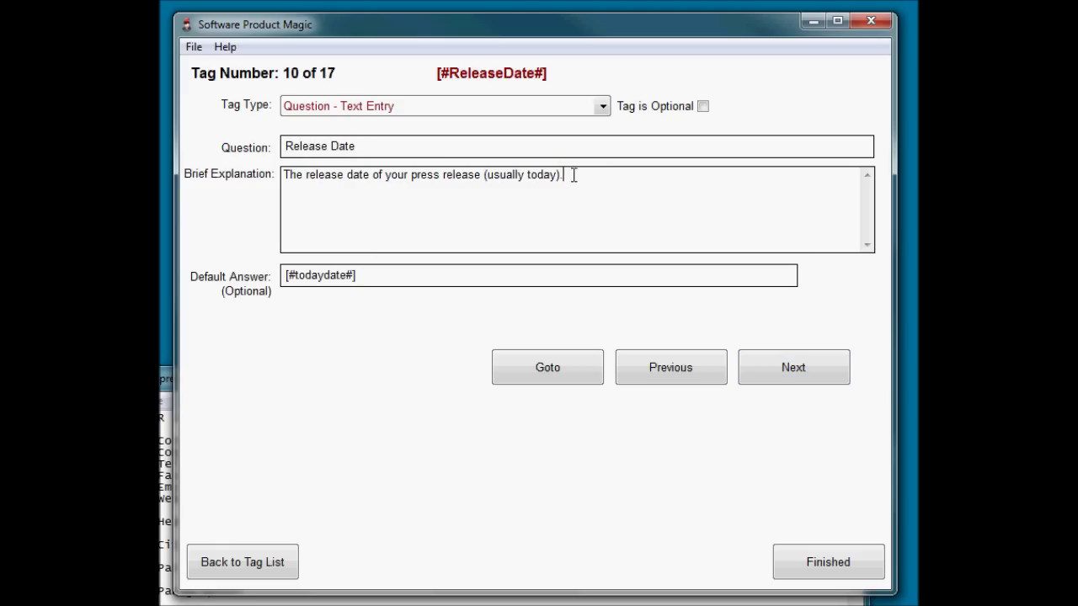
left_click_drag(576, 175, 197, 193)
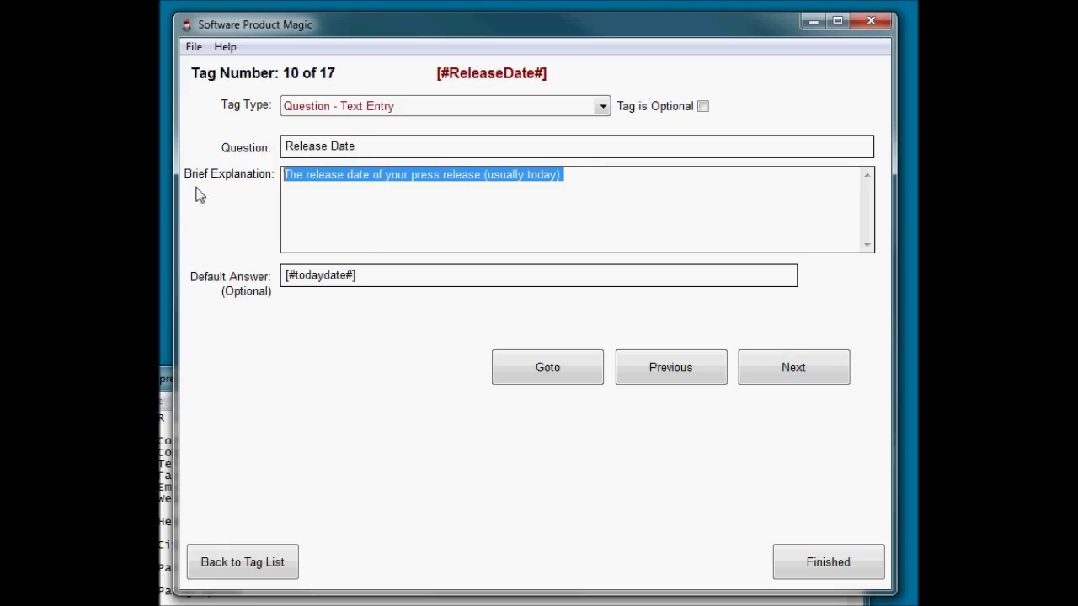
left_click(580, 180)
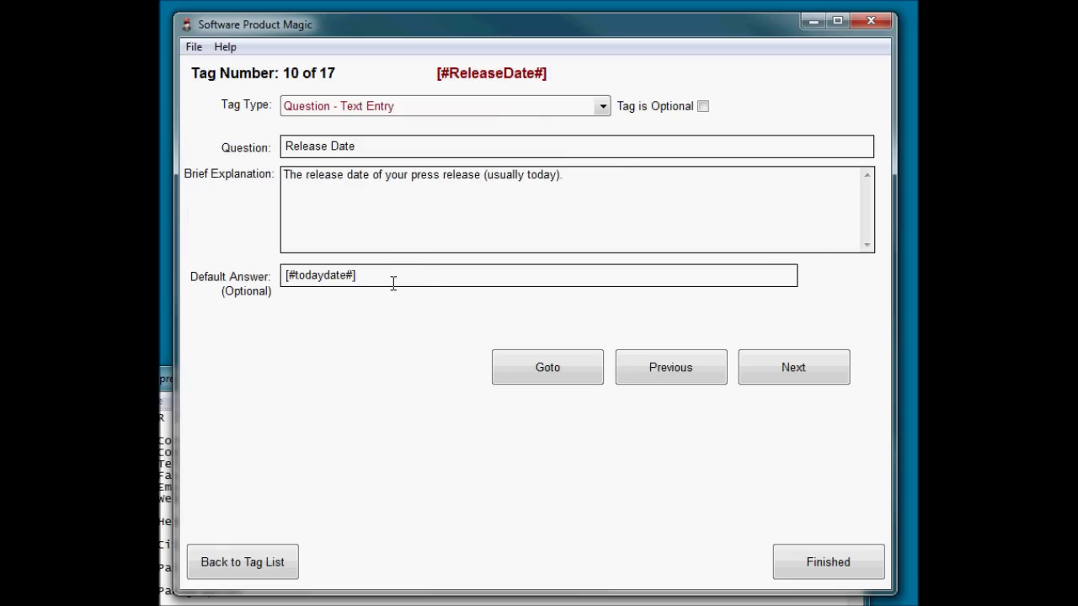
left_click(645, 374)
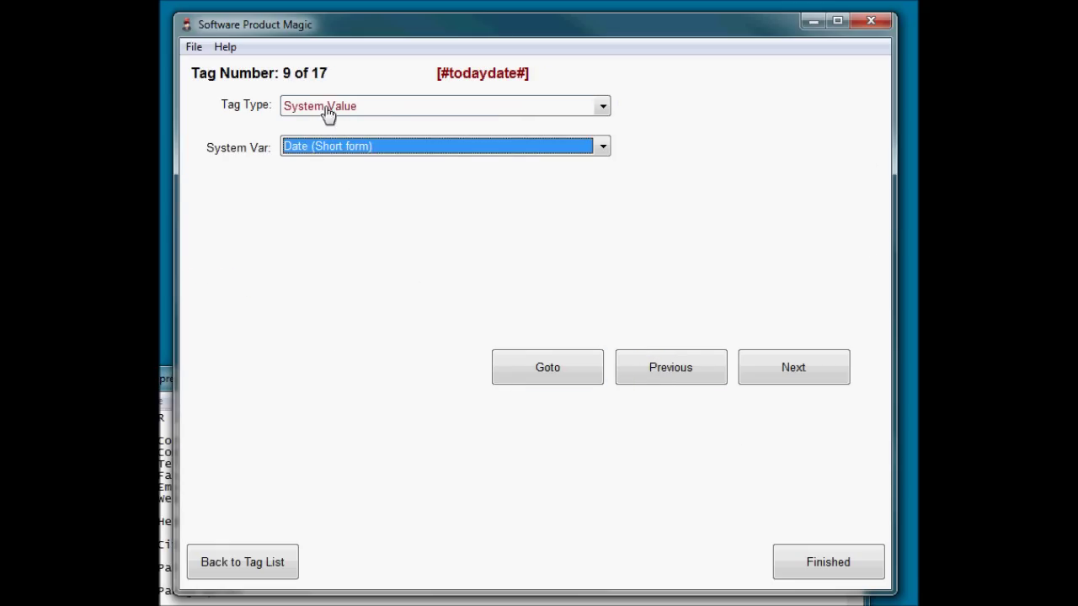
left_click(830, 379)
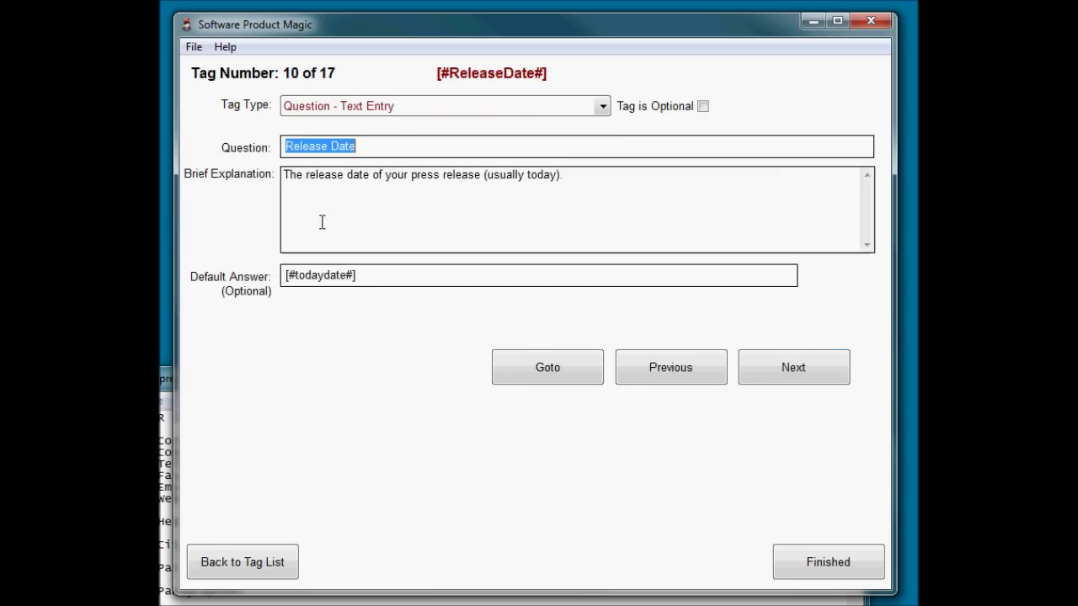
Inspect the Release Date question's [#todaydate#] default answer.
left_click(375, 275)
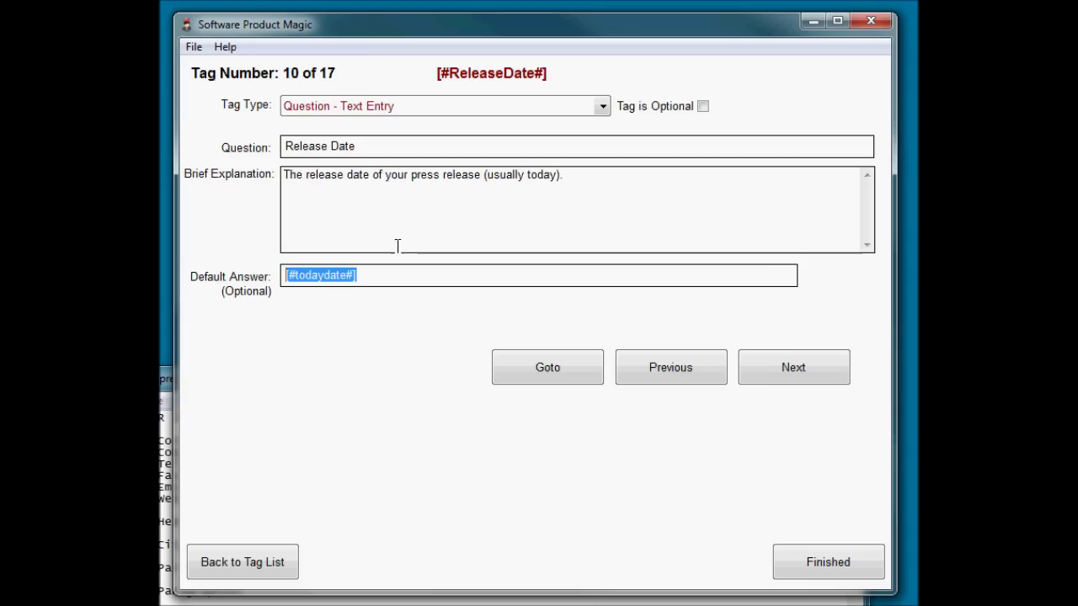
left_click(496, 197)
left_click(403, 150)
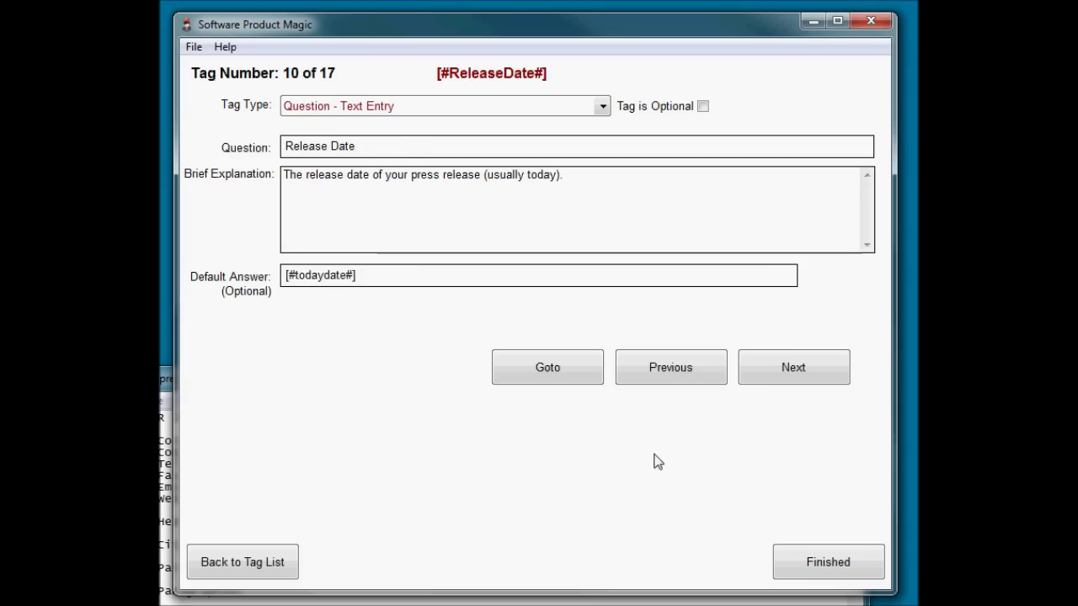
left_click(393, 277)
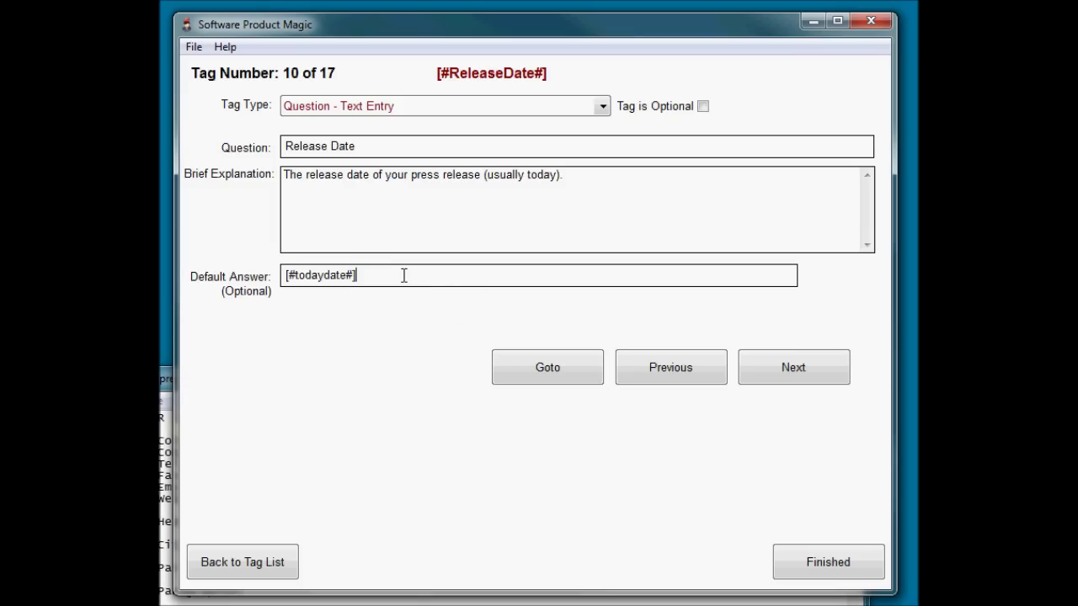
left_click(367, 273)
left_click_drag(368, 274, 217, 258)
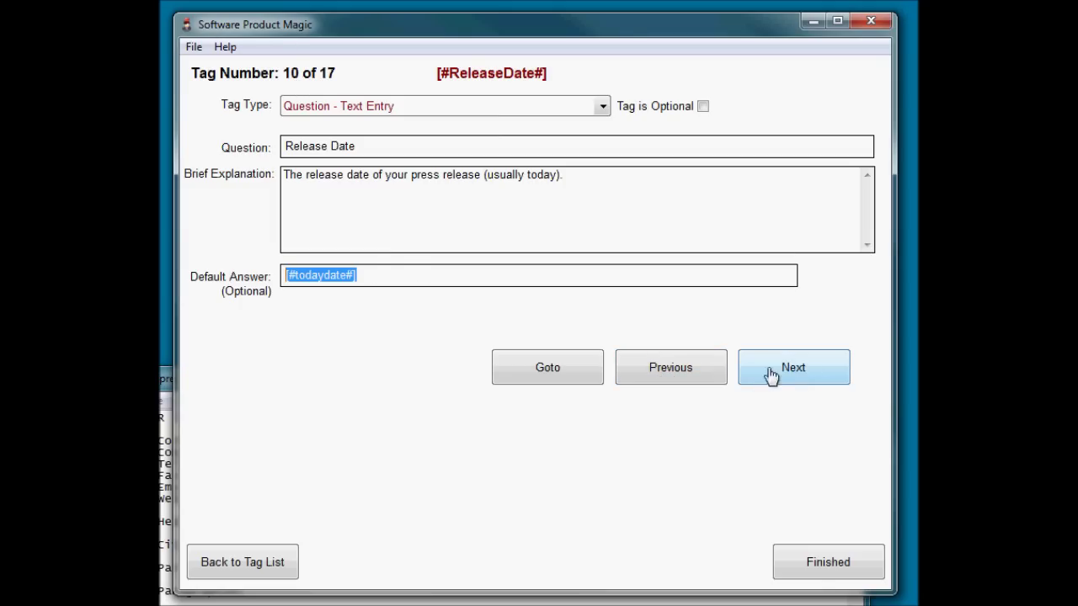
Move on to tag 11, the [#Headline#] question, after re-checking Release Date.
left_click(801, 373)
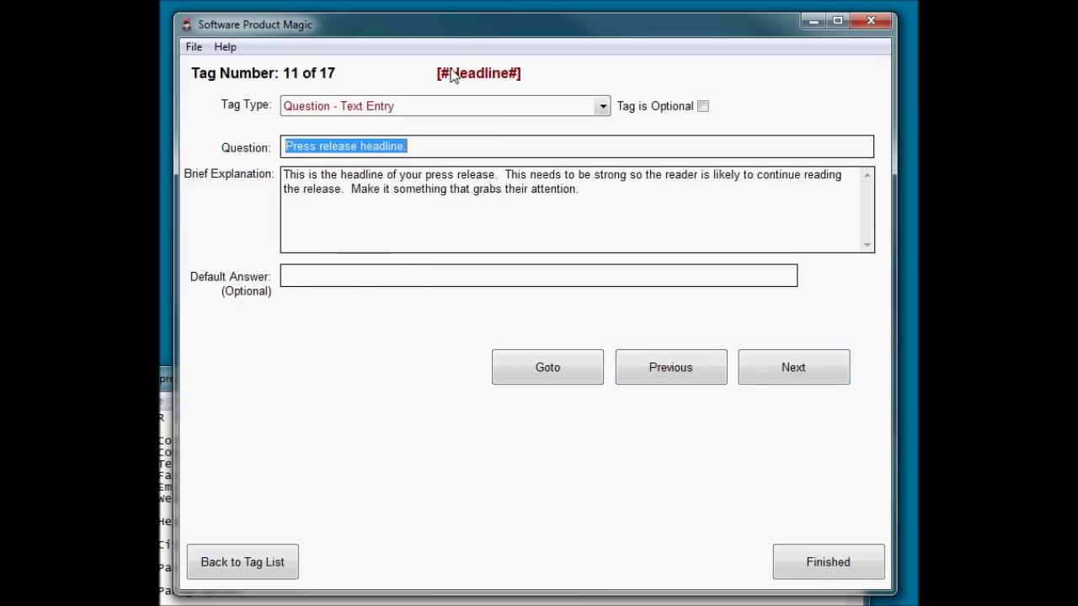
left_click(649, 373)
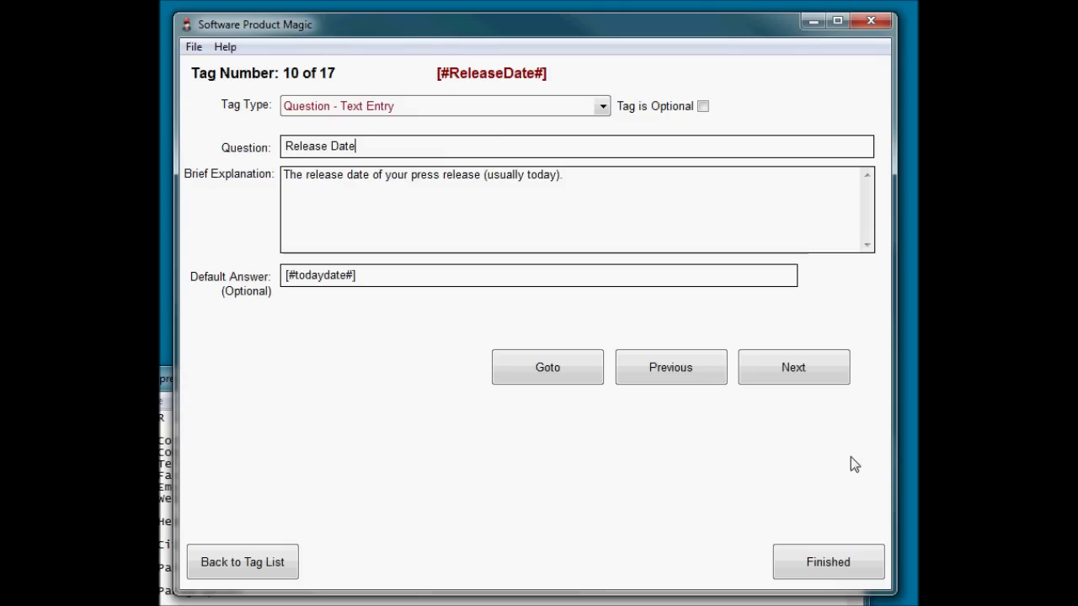
left_click(776, 378)
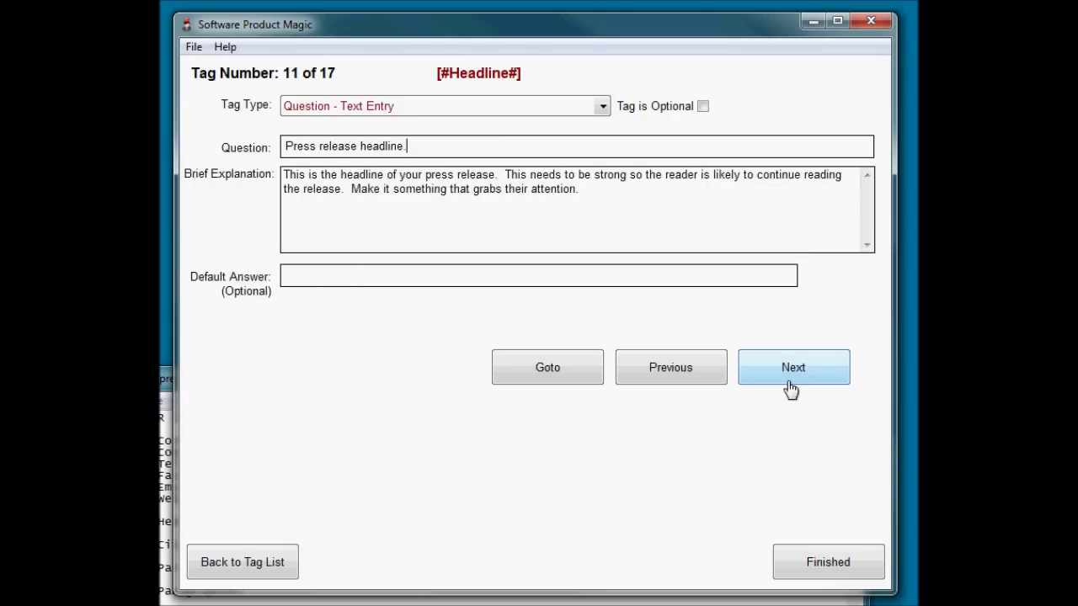
Advance to the Opening Paragraph question and review its explanation.
left_click(797, 374)
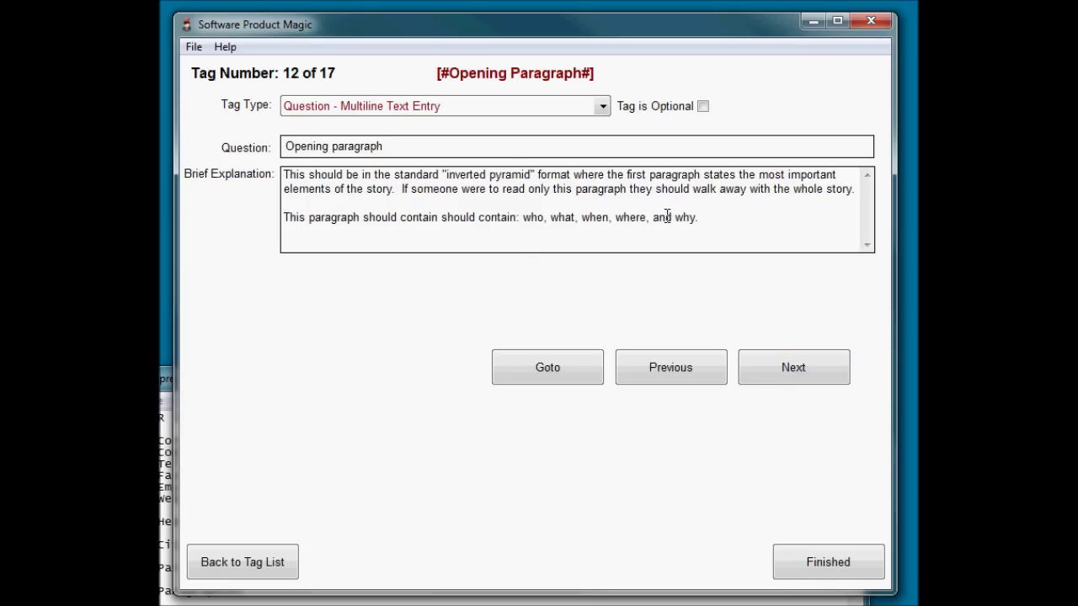
left_click_drag(780, 224, 270, 176)
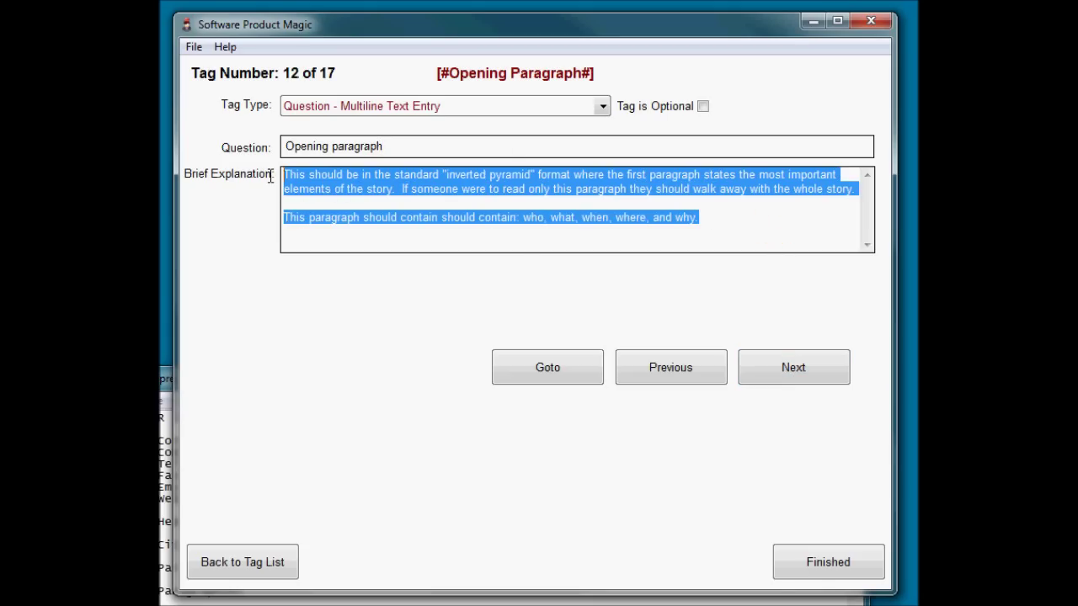
left_click(781, 230)
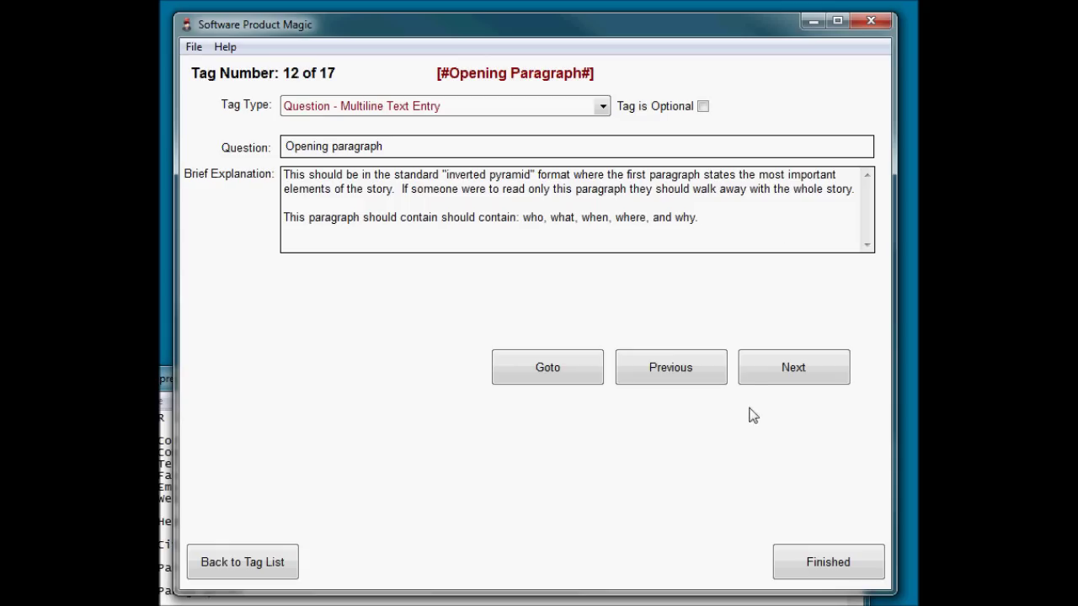
Step through Paragraph2, Paragraph3, Paragraph4 and SummarizeSpecifications to the final CompanyHistory tag.
left_click(842, 372)
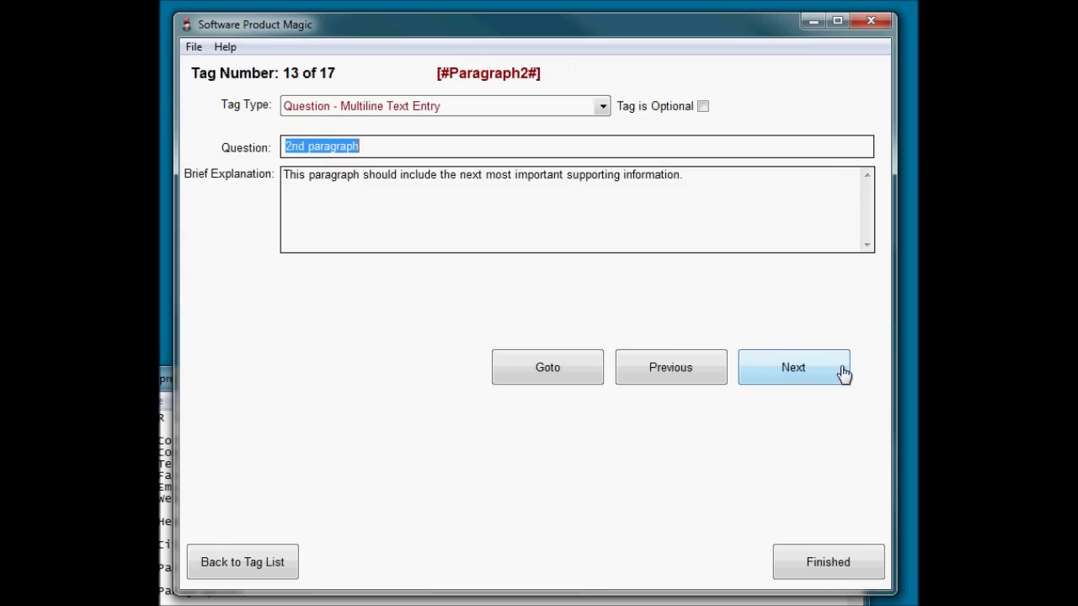
left_click(794, 373)
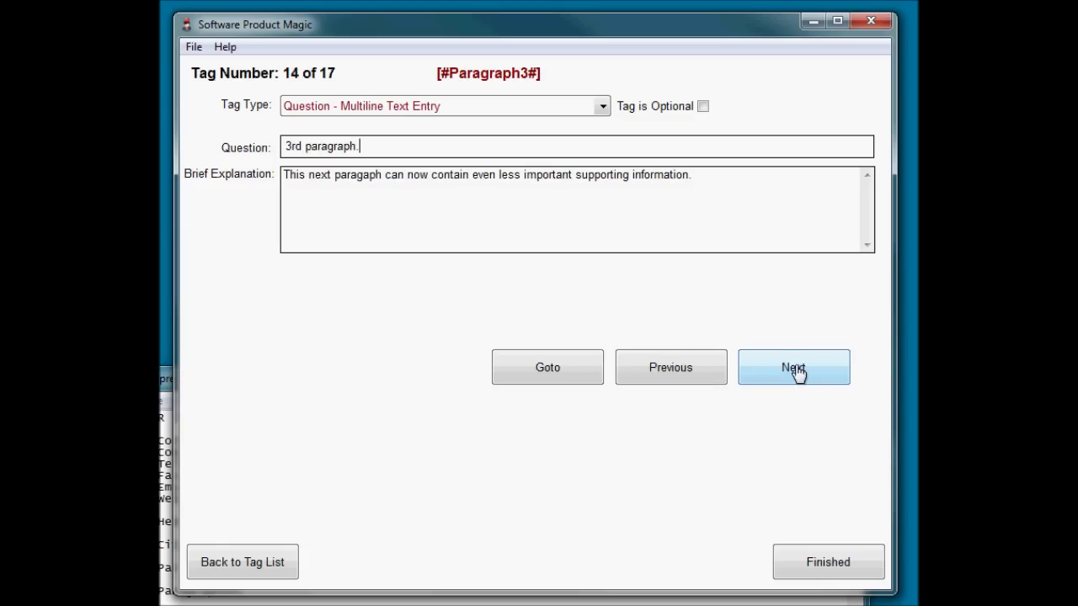
left_click(779, 374)
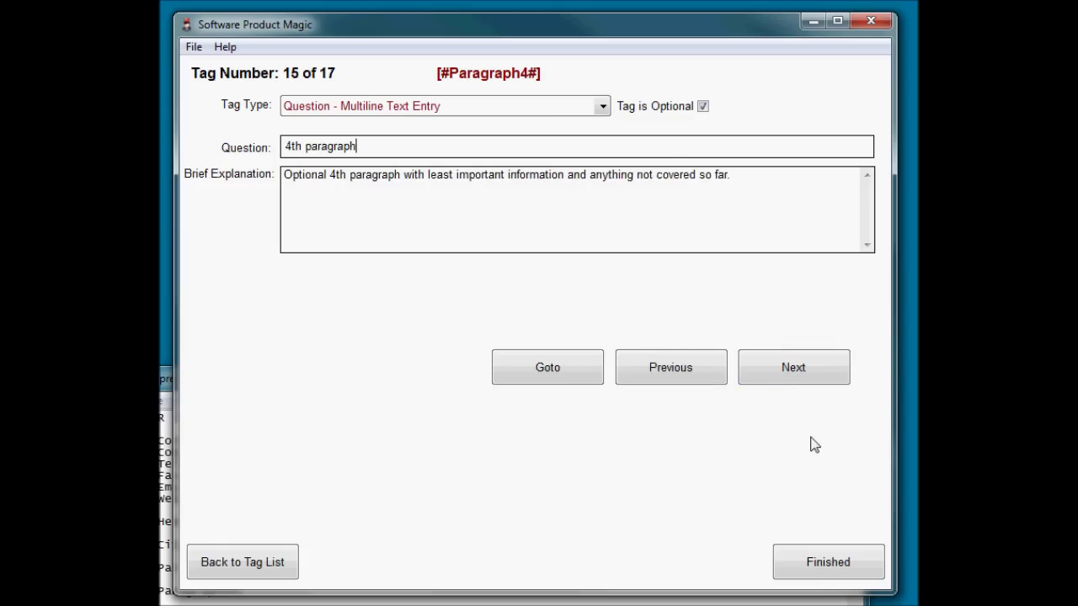
left_click(815, 379)
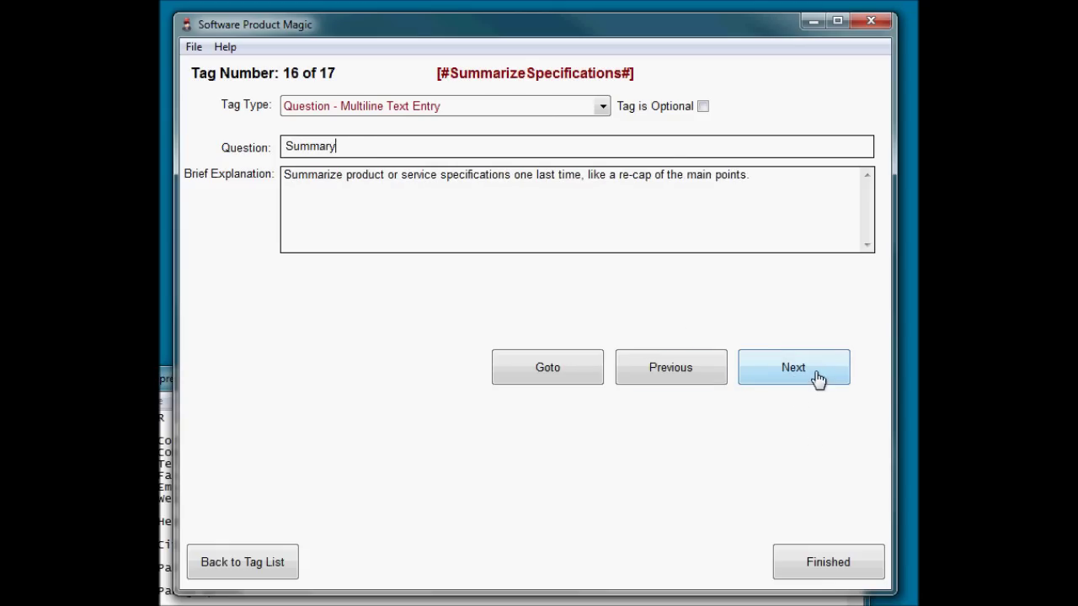
left_click(702, 371)
left_click(703, 373)
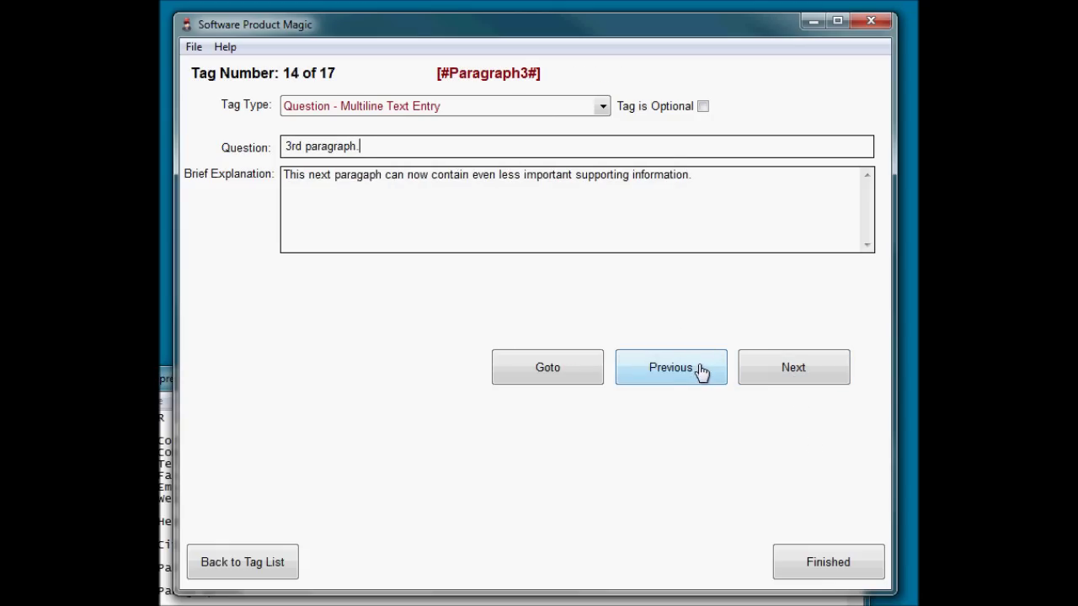
left_click(775, 362)
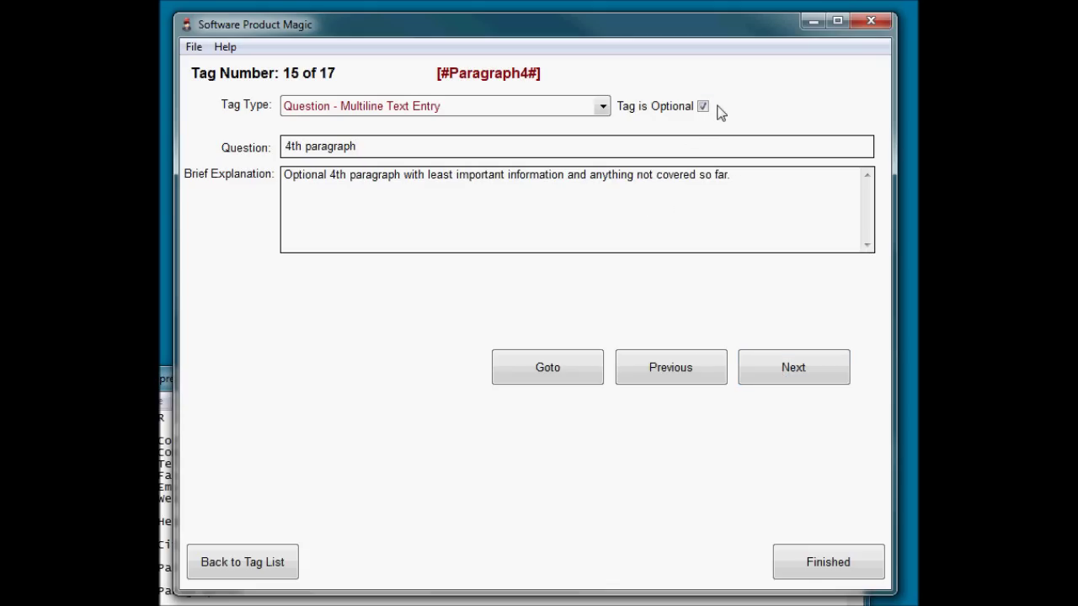
left_click(789, 376)
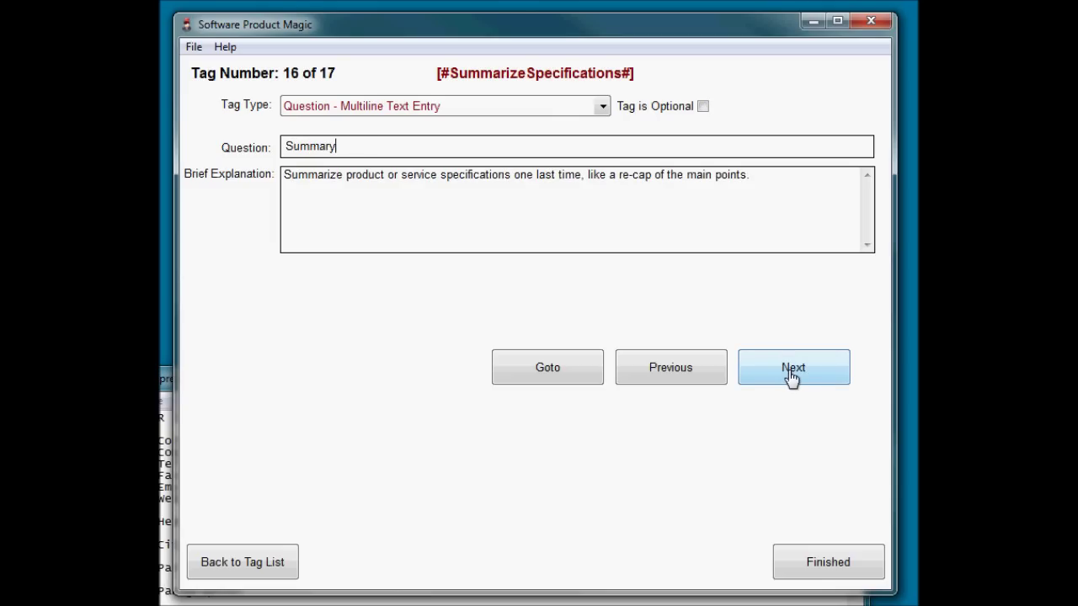
left_click(790, 371)
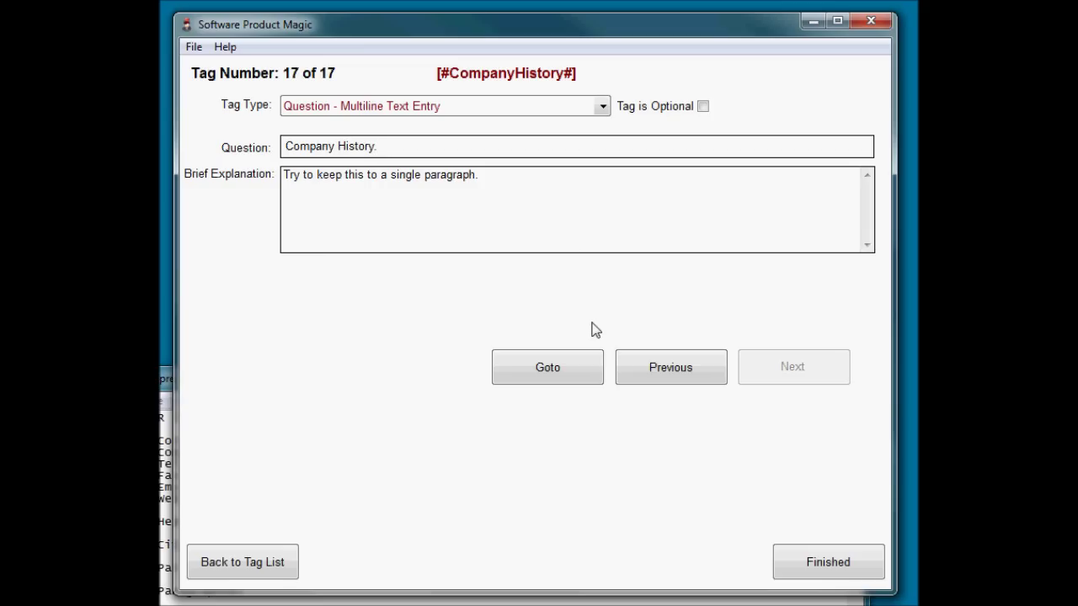
Finish the questions and check the output file name PressRelease.html in the build settings.
left_click(818, 559)
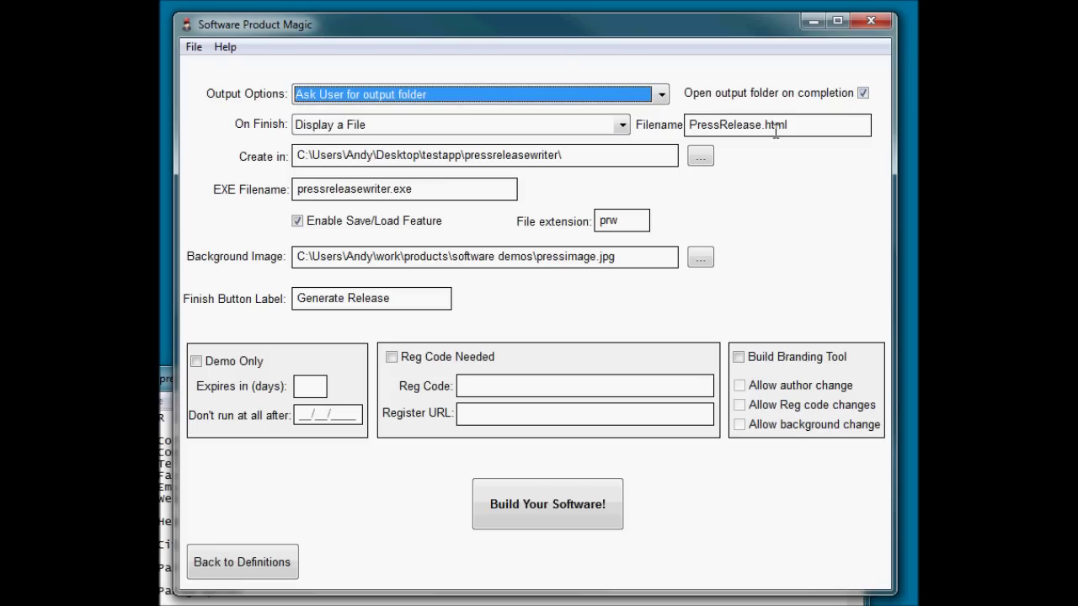
left_click(806, 126)
double_click(805, 126)
left_click(837, 126)
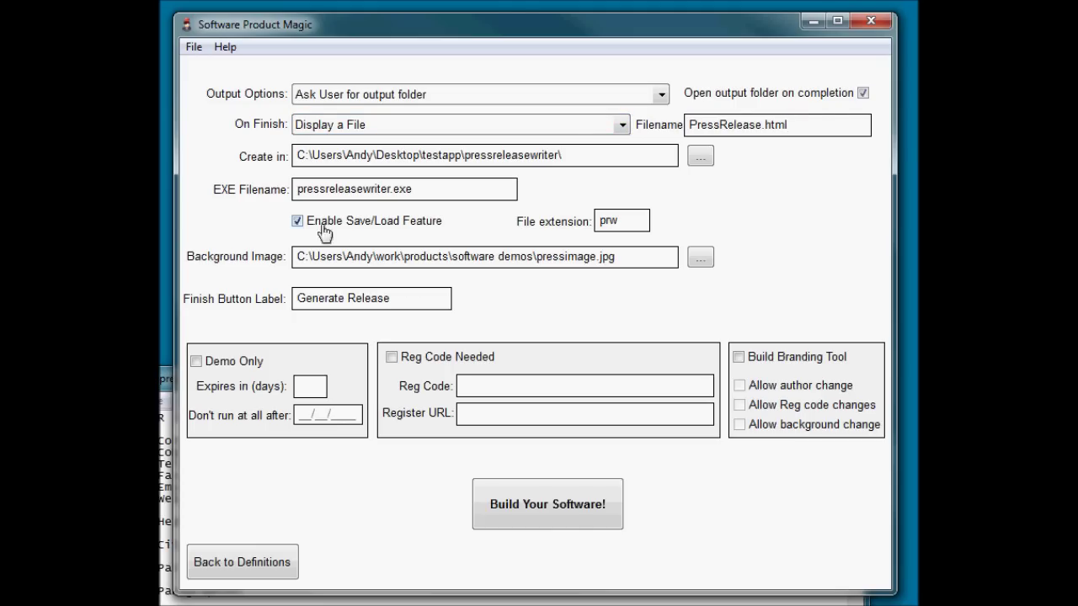
Check the prw saved-file extension and the background image path.
left_click(637, 221)
double_click(627, 222)
left_click(627, 220)
left_click(646, 260)
Confirm the 'Generate Release' finish label, then build the program, saving changes.
left_click(408, 299)
left_click(601, 511)
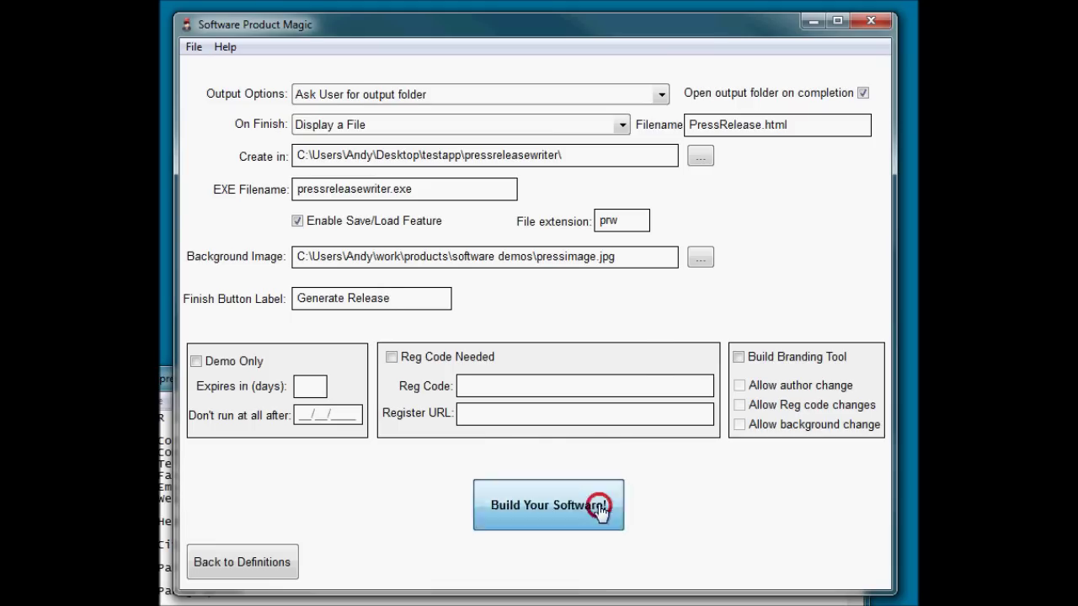
left_click(551, 336)
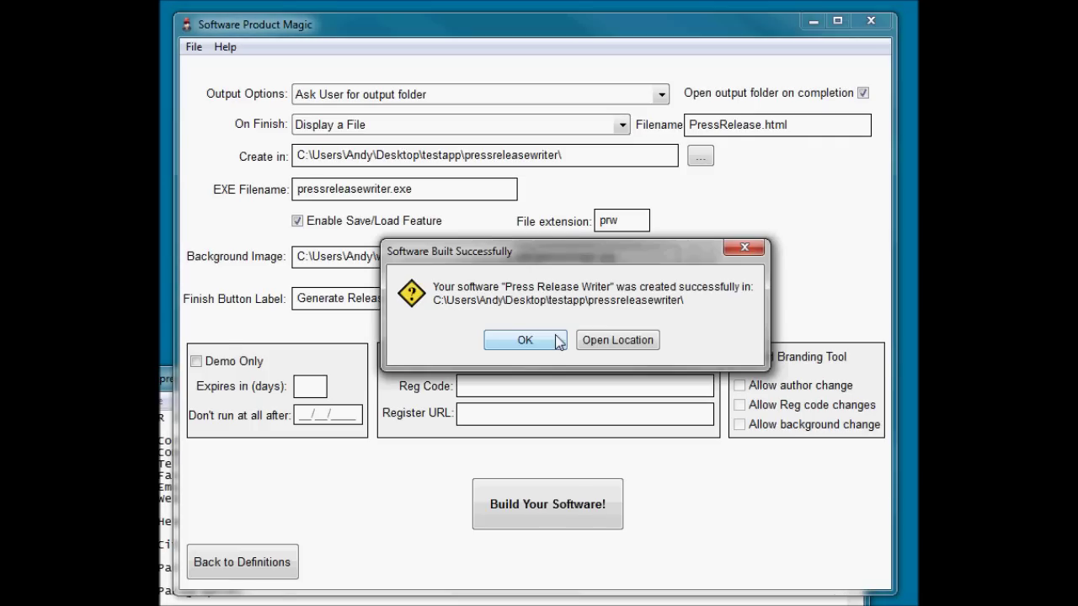
Open the build folder, launch pressreleasewriter.exe and dismiss its welcome splash.
left_click(609, 341)
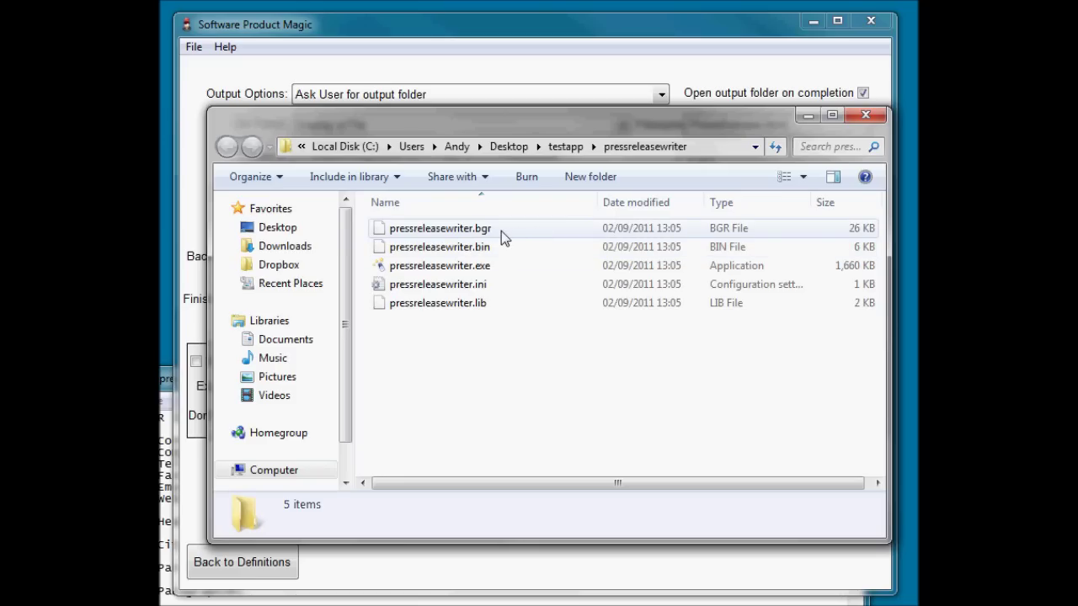
left_click(487, 265)
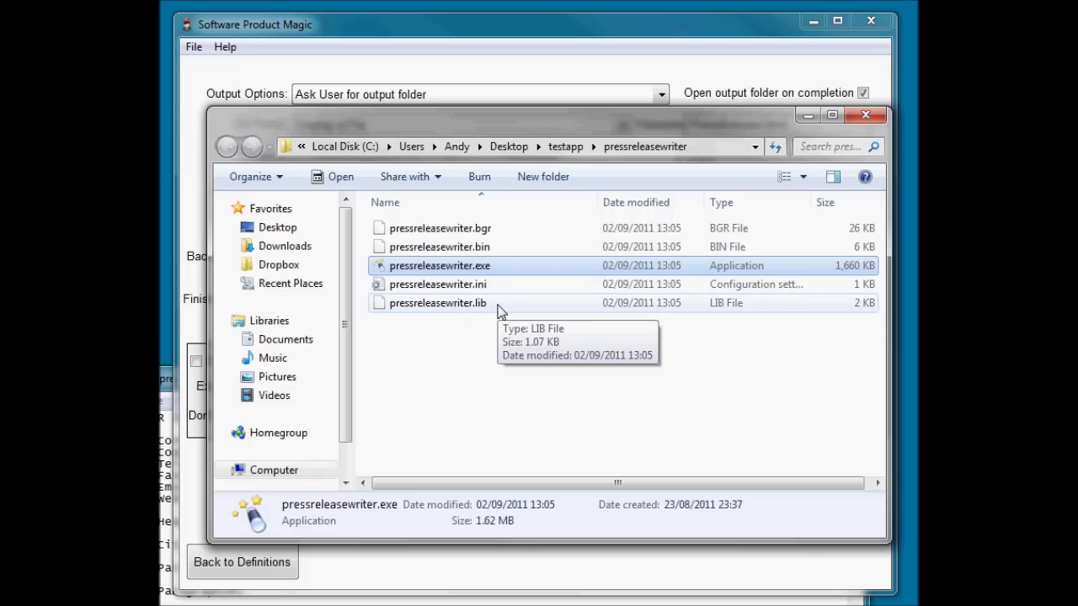
left_click(474, 266)
double_click(475, 266)
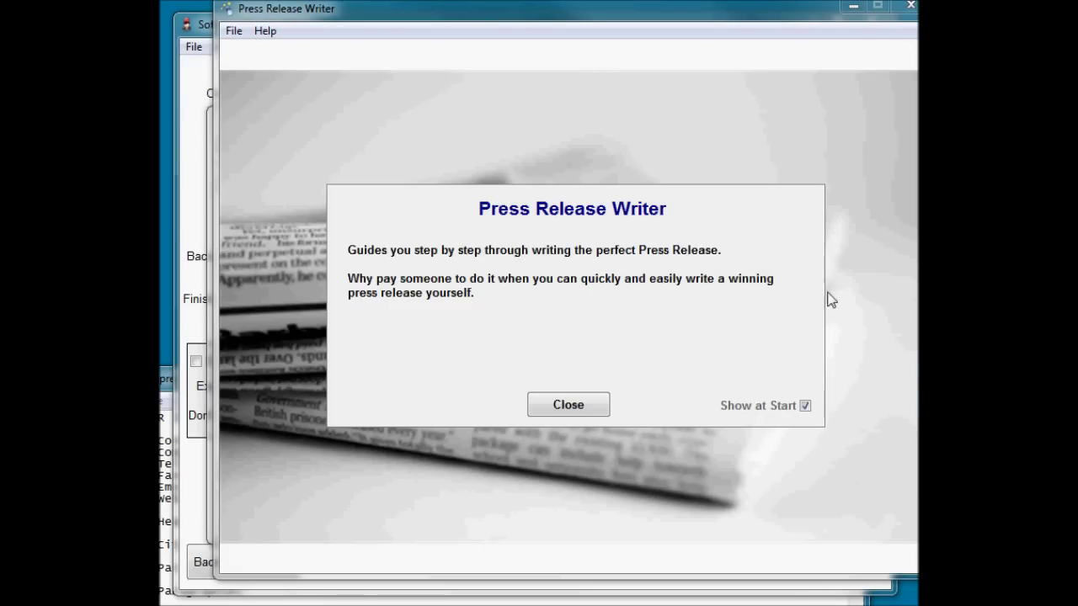
left_click(579, 407)
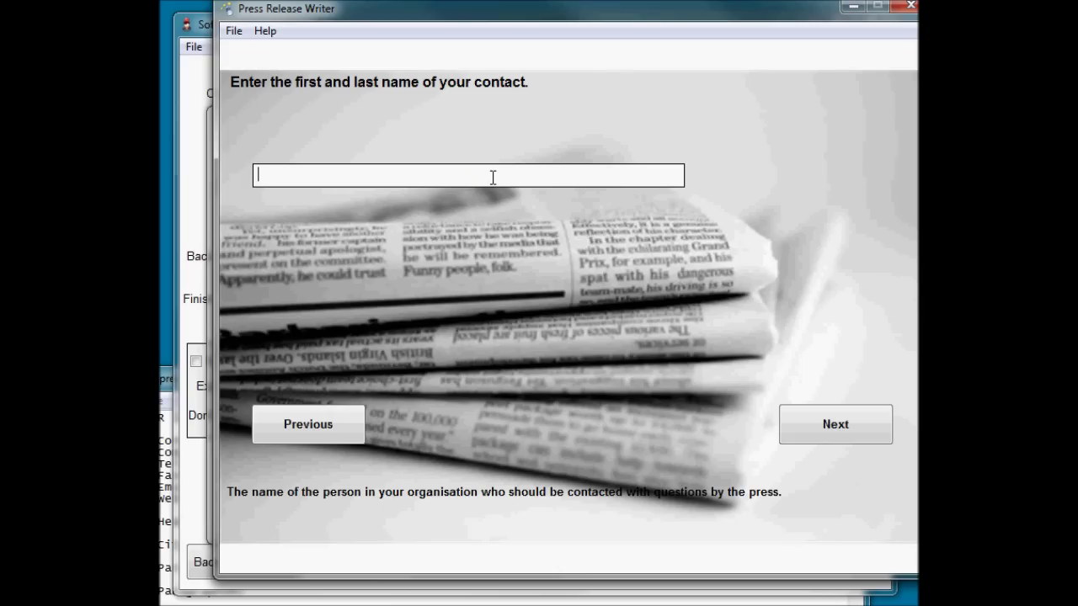
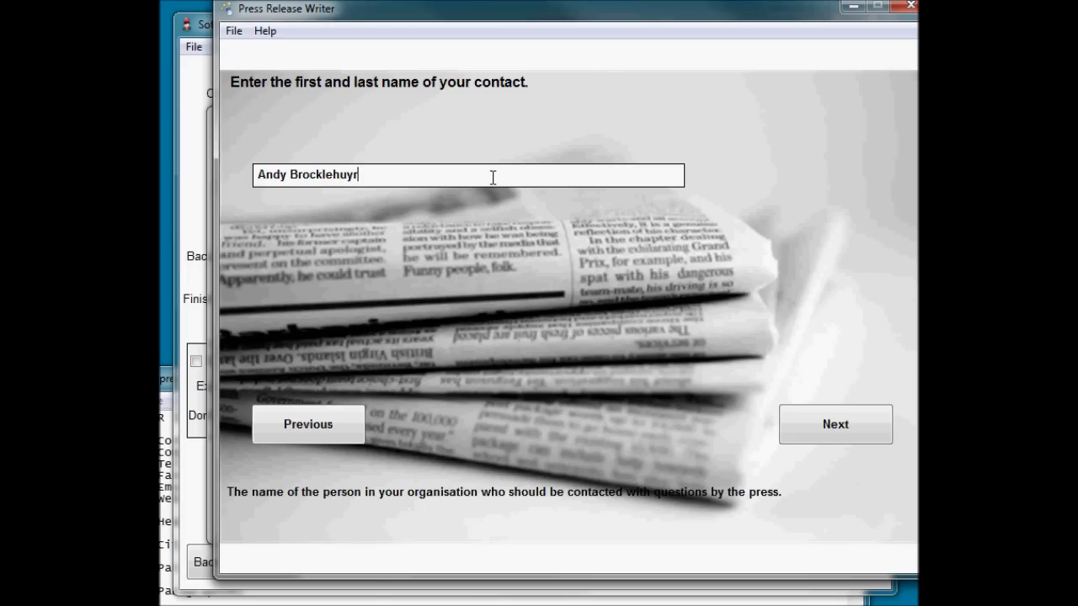
Enter the contact's full name, correcting a typo in the surname.
left_click(833, 429)
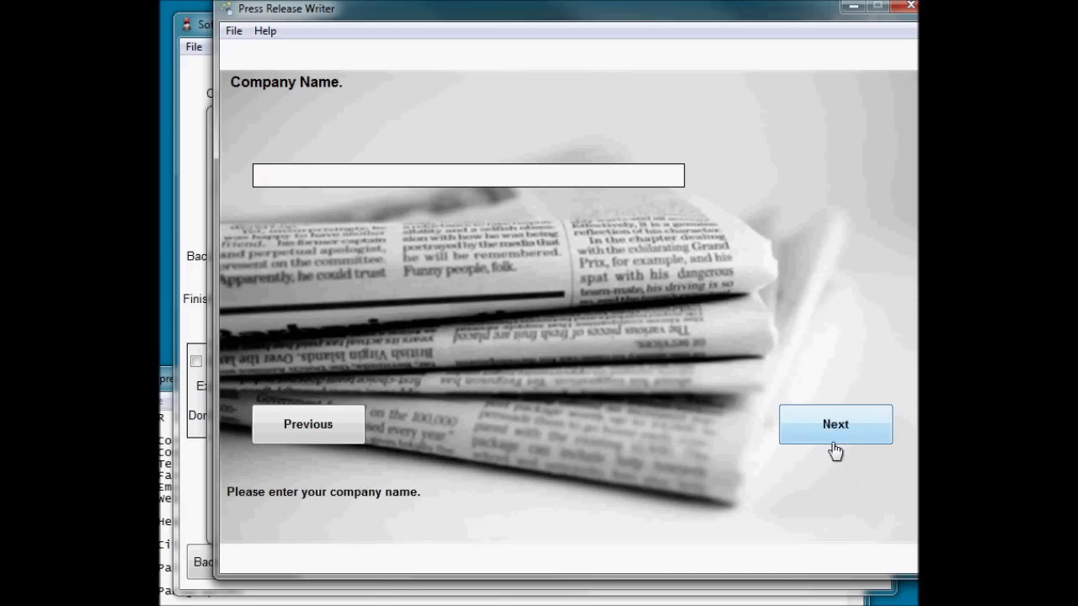
Enter the company name Netodex Solutions and the company's city.
type("Netodex Solutions")
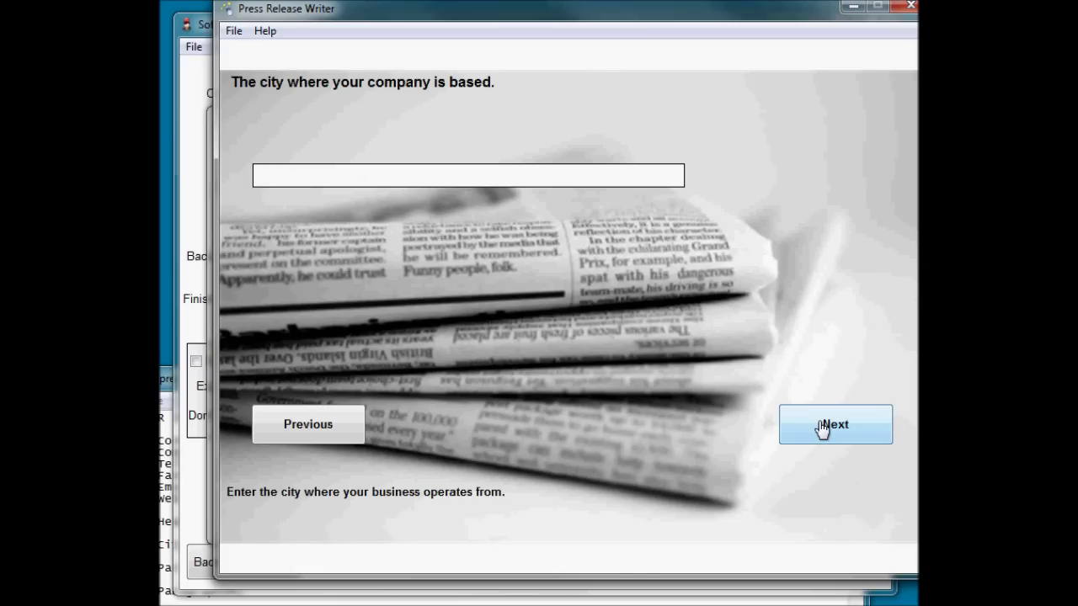
key("alt+p")
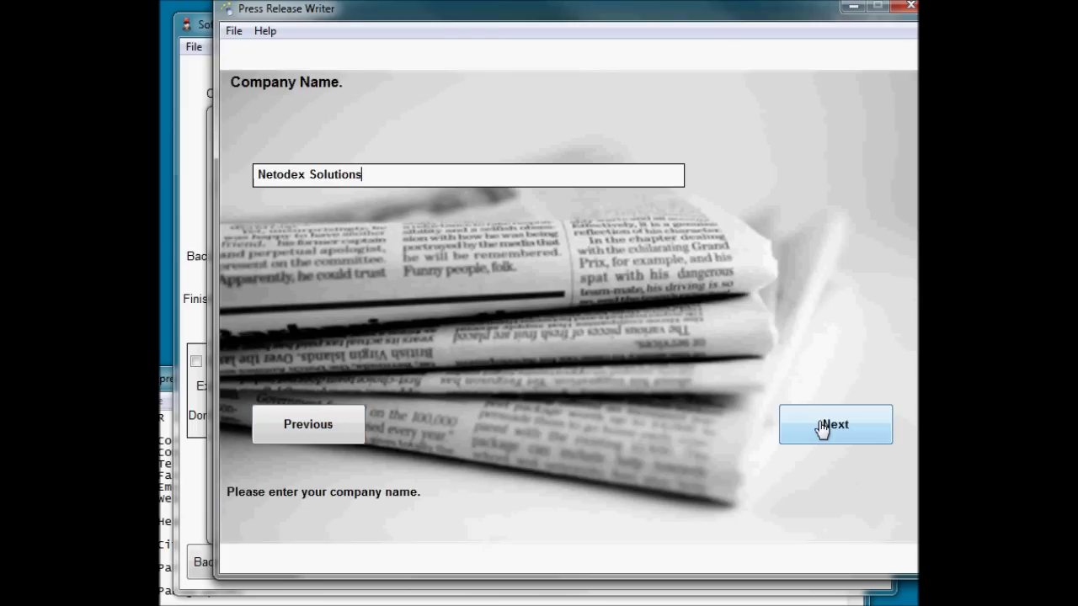
left_click(822, 427)
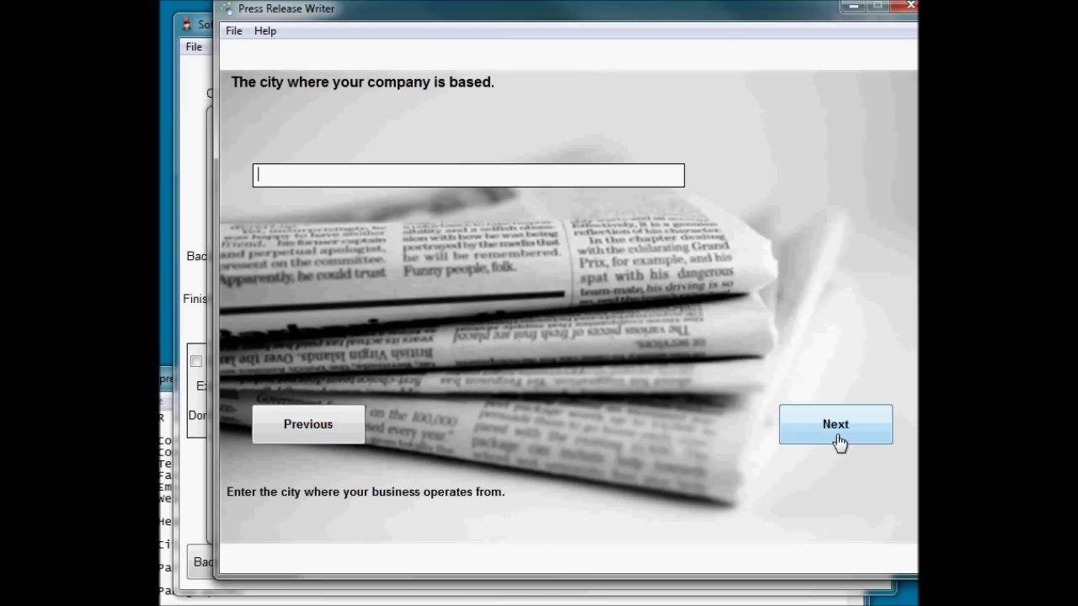
left_click(375, 174)
type("Yeovil")
key("Return")
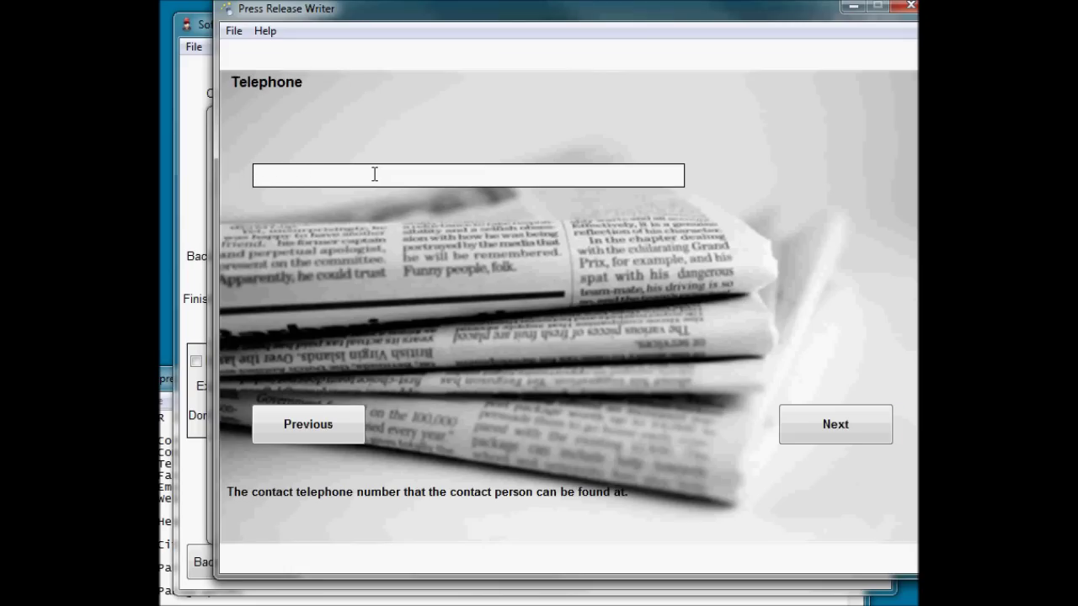
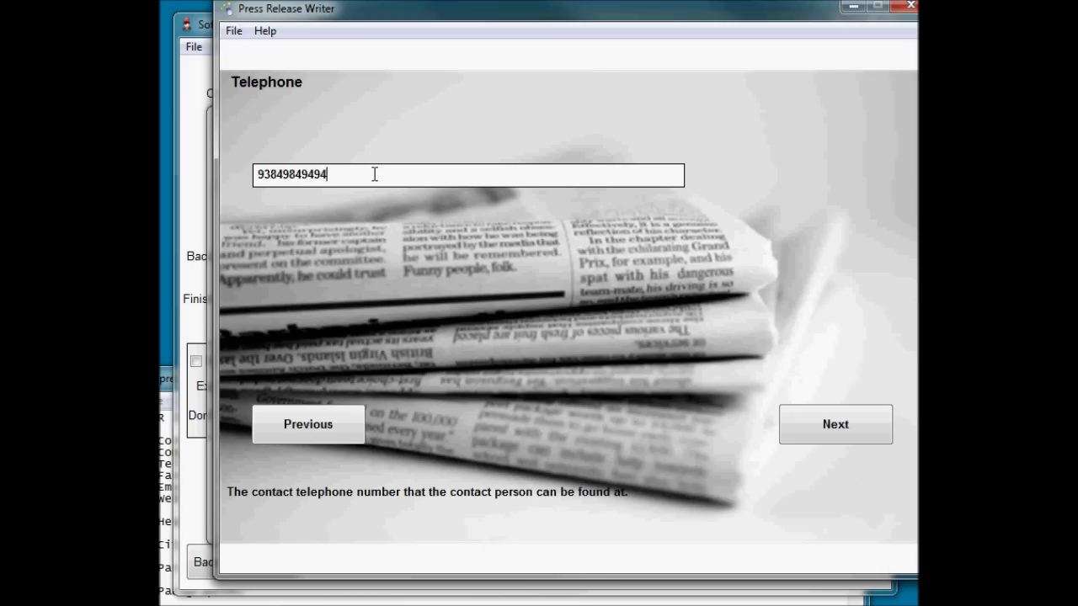
Enter the company's telephone and fax numbers.
key("Return")
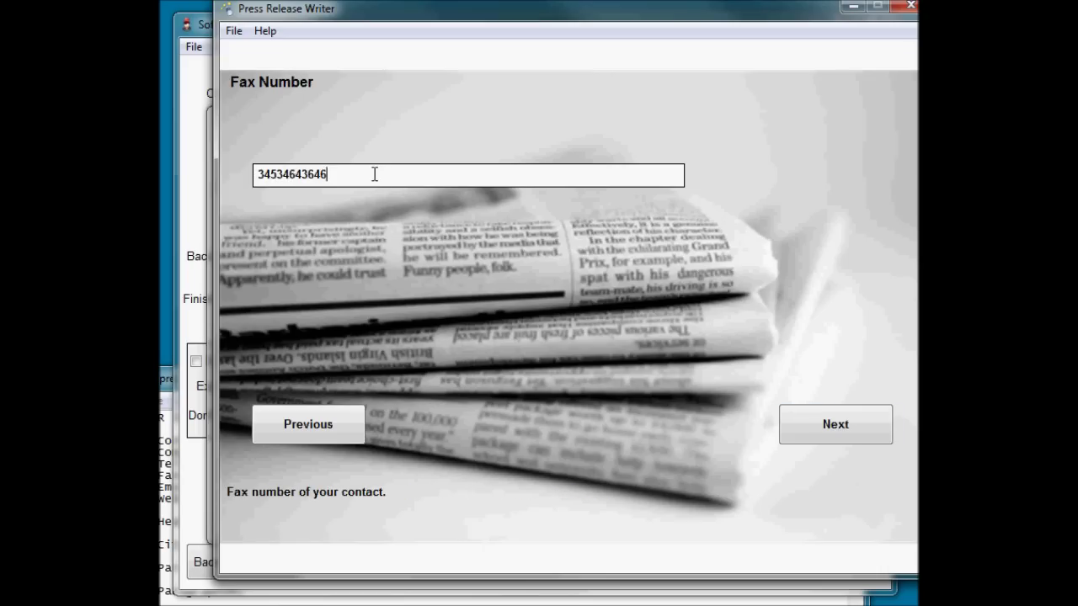
key("Return")
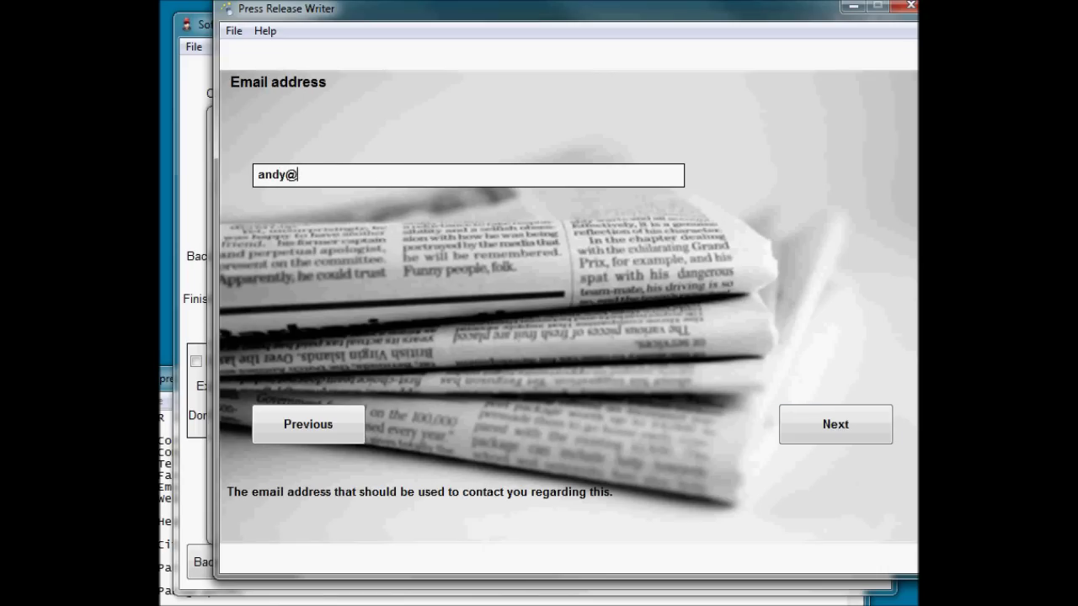
Enter the contact's e-mail and web address netodex.com, keeping release date 02/09/2011.
key("Return")
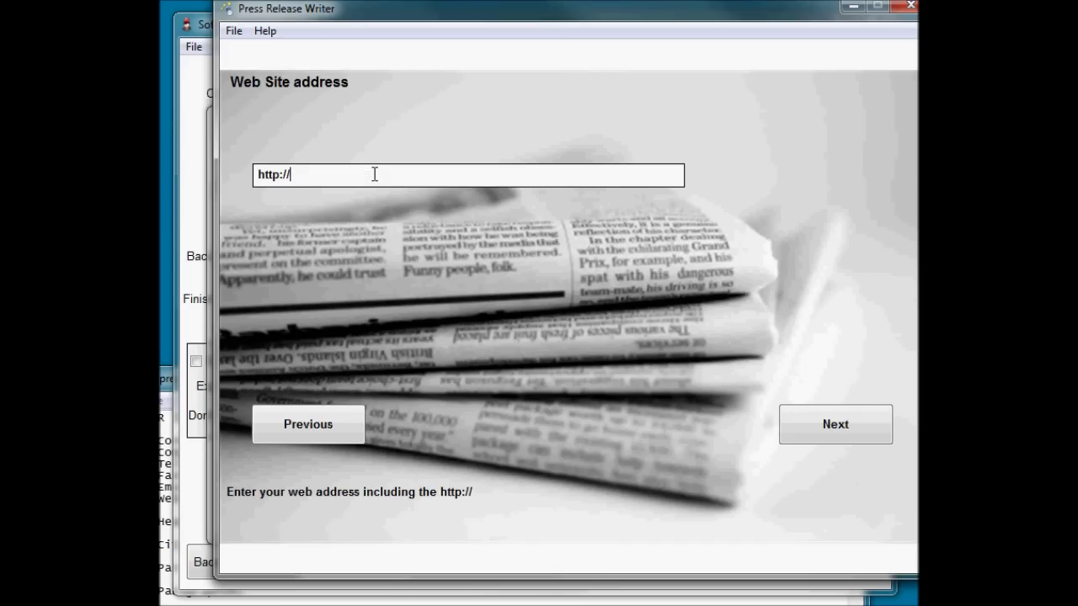
type("netodex.com")
key("Return")
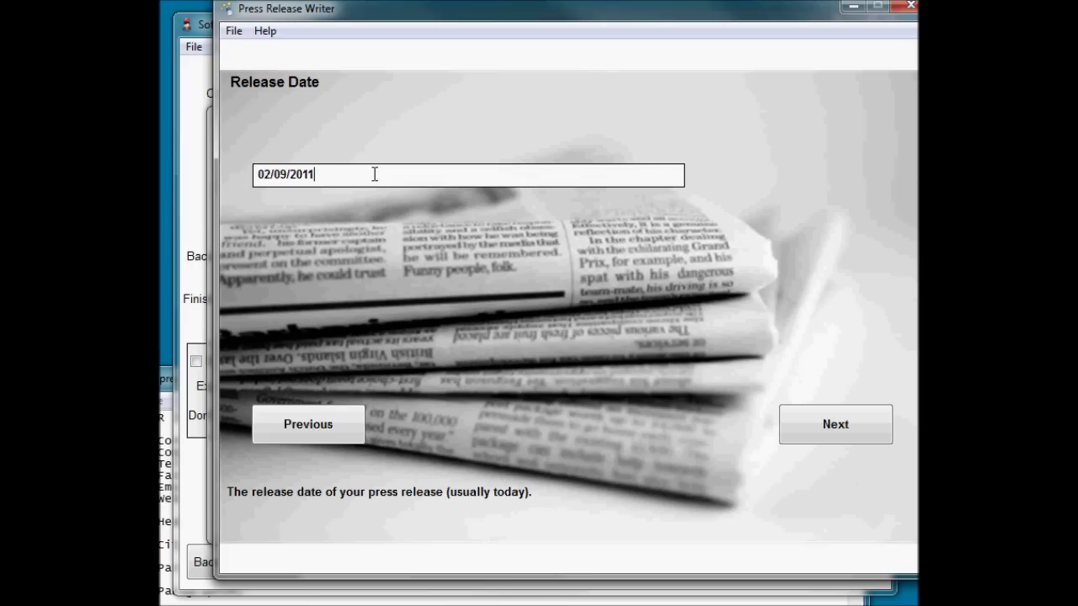
key("Return")
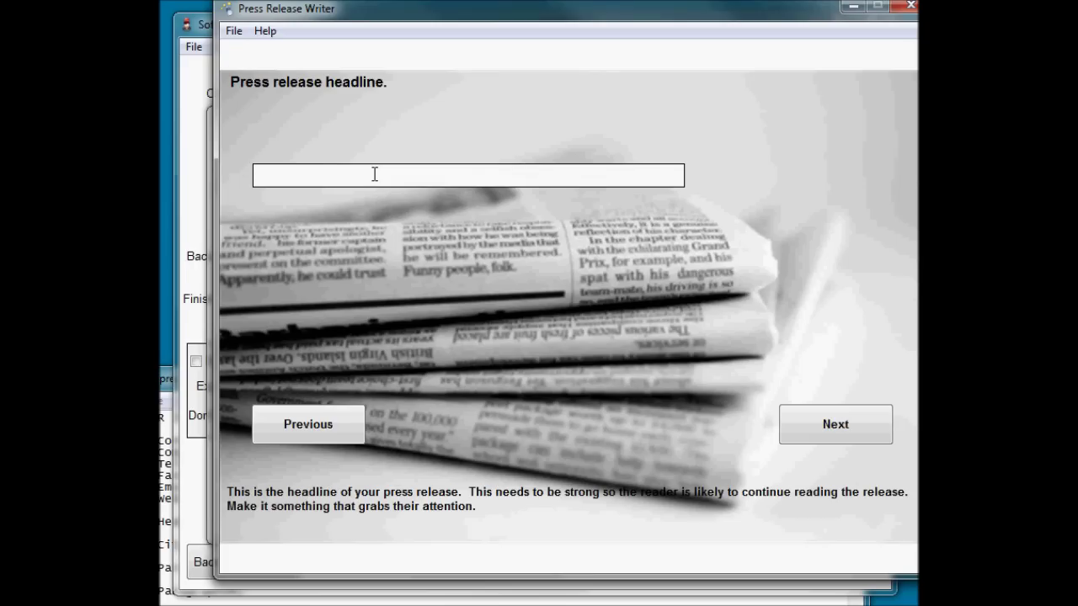
Enter headline 'Headline', opening paragraph 'Blah blah' and a placeholder second paragraph.
type("Headline")
key("Return")
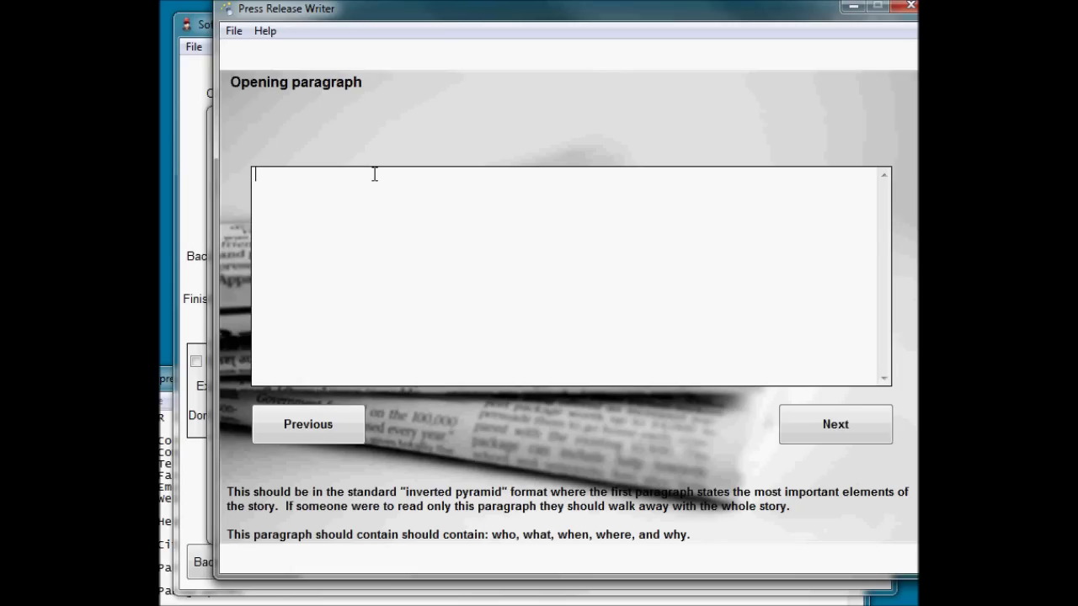
type("Blah blah")
key("Return")
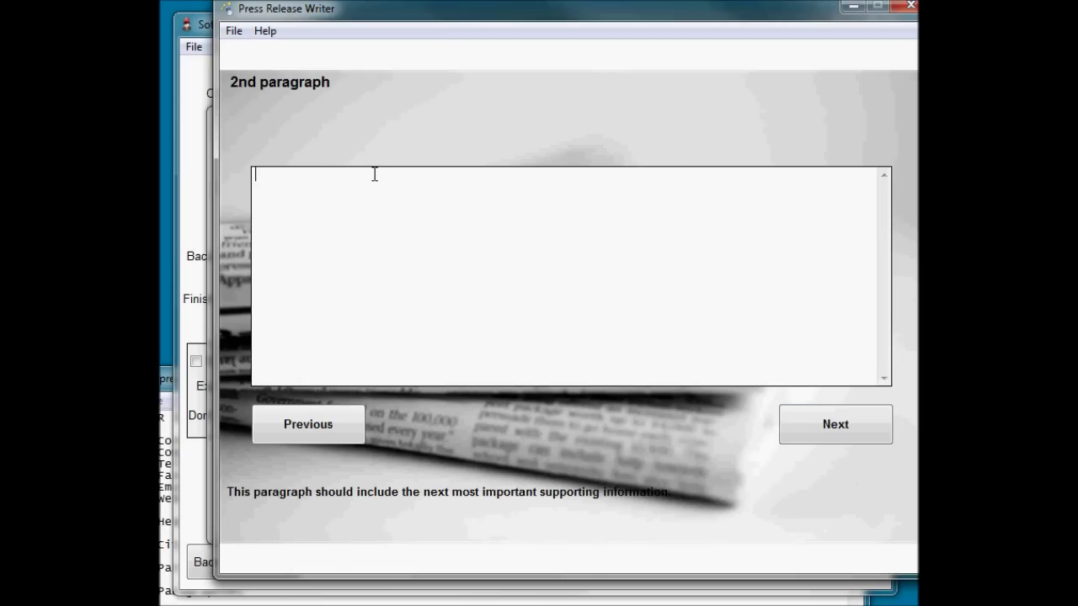
type("2nd paragraph ")
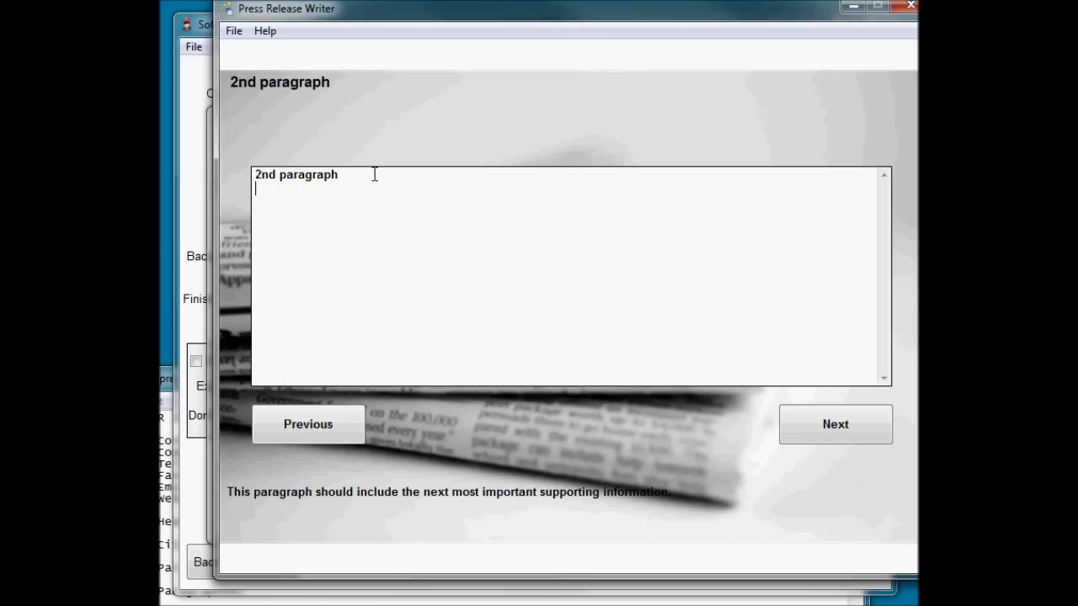
type("hnsdoljf sdaf sadf sdaf sadfg sadf")
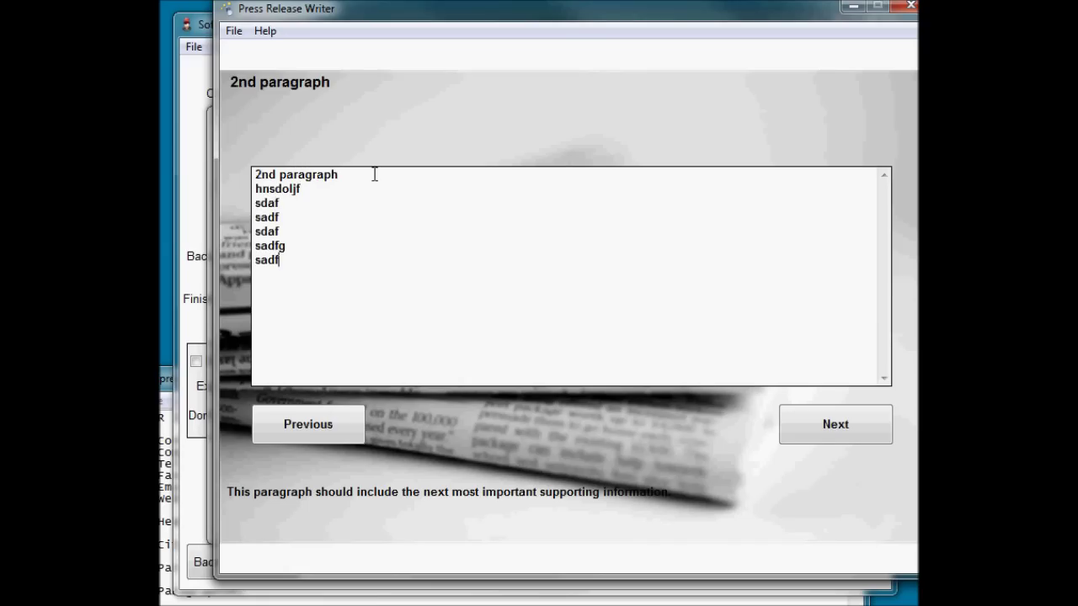
key("Tab")
key("Return")
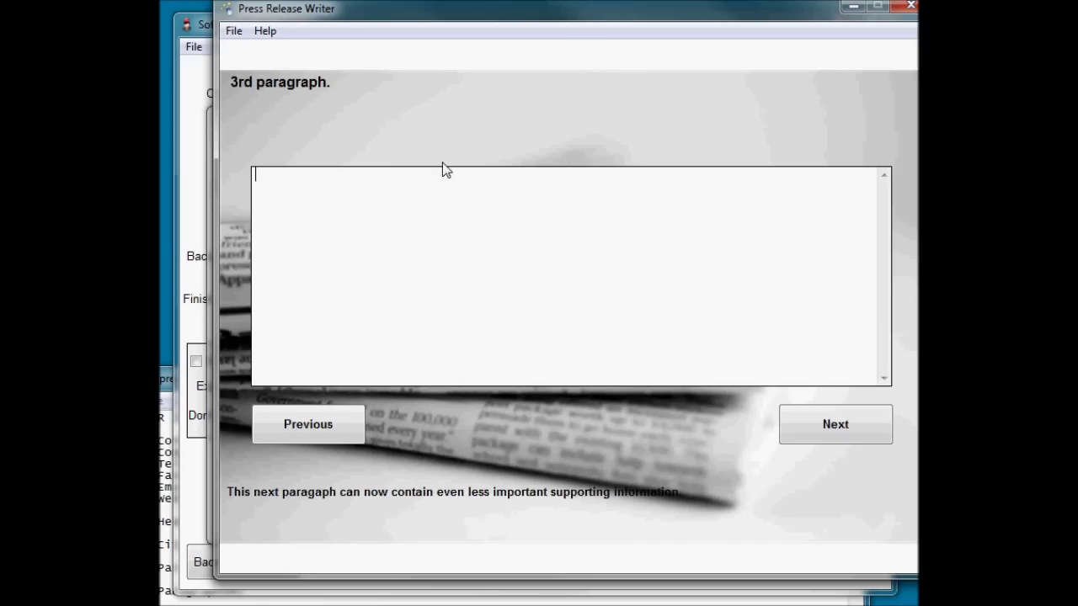
Enter the third paragraph, skip the fourth, add summary 'Summary goes here' and history 'We are great.'.
type("Thirds")
key("BackSpace")
key("BackSpace")
type("one")
key("Tab")
key("Return")
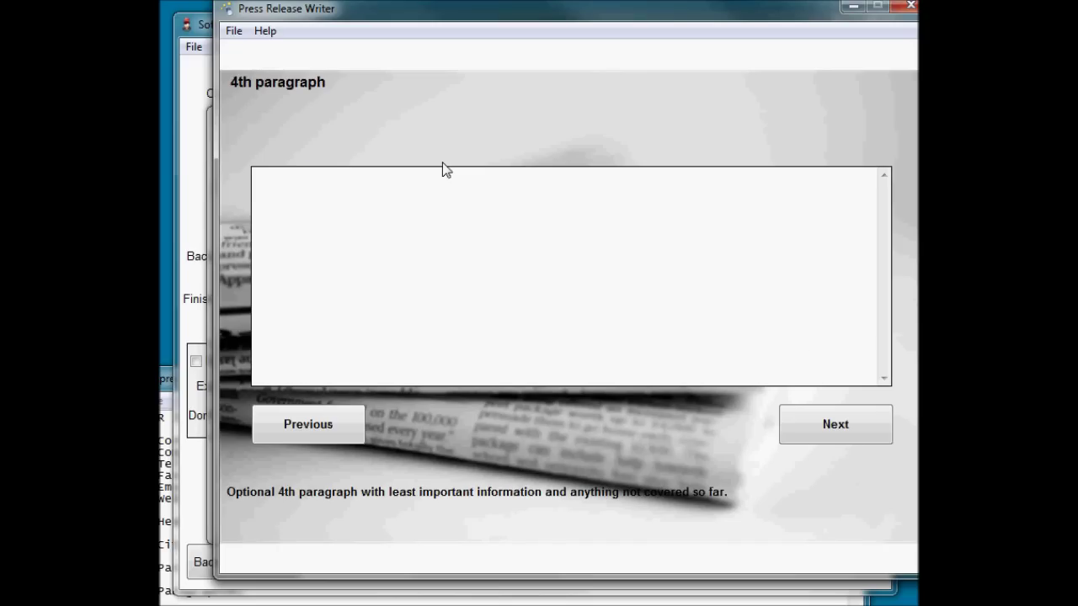
key("Tab")
key("Return")
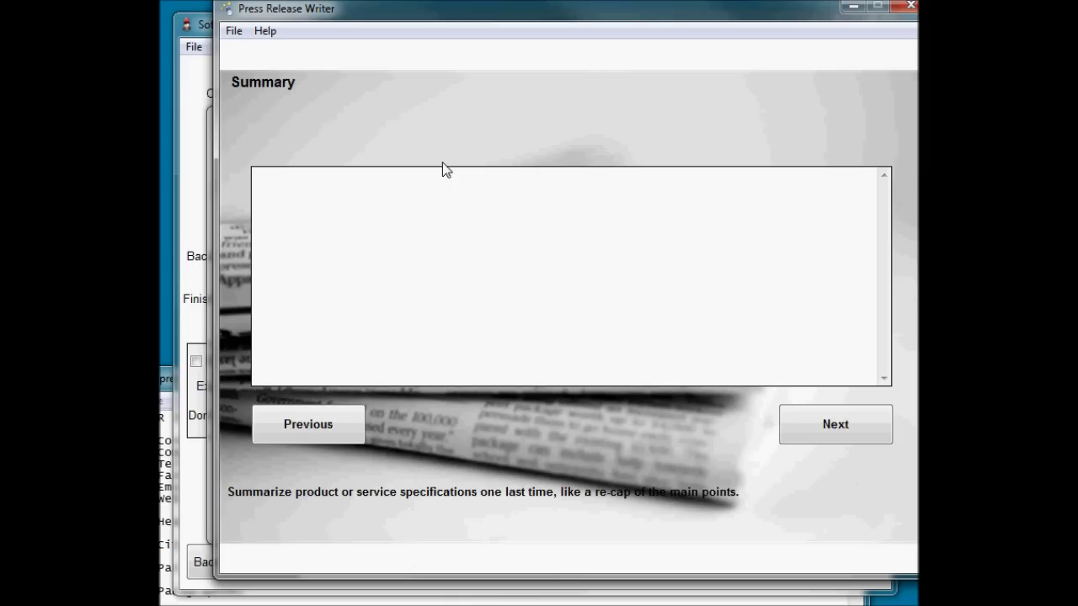
type("Summary goes here")
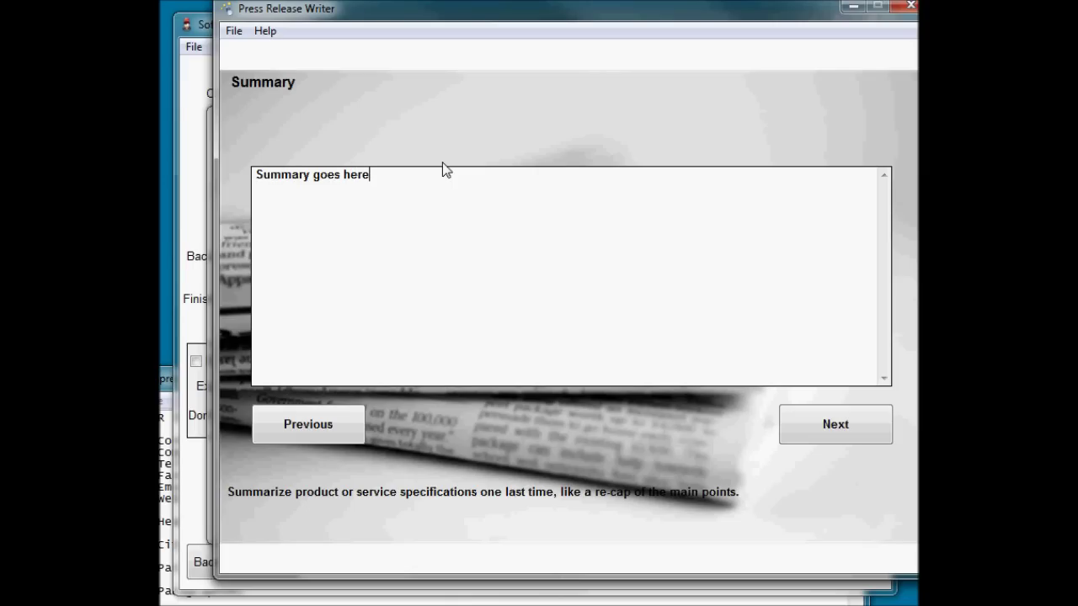
key("Tab")
key("Return")
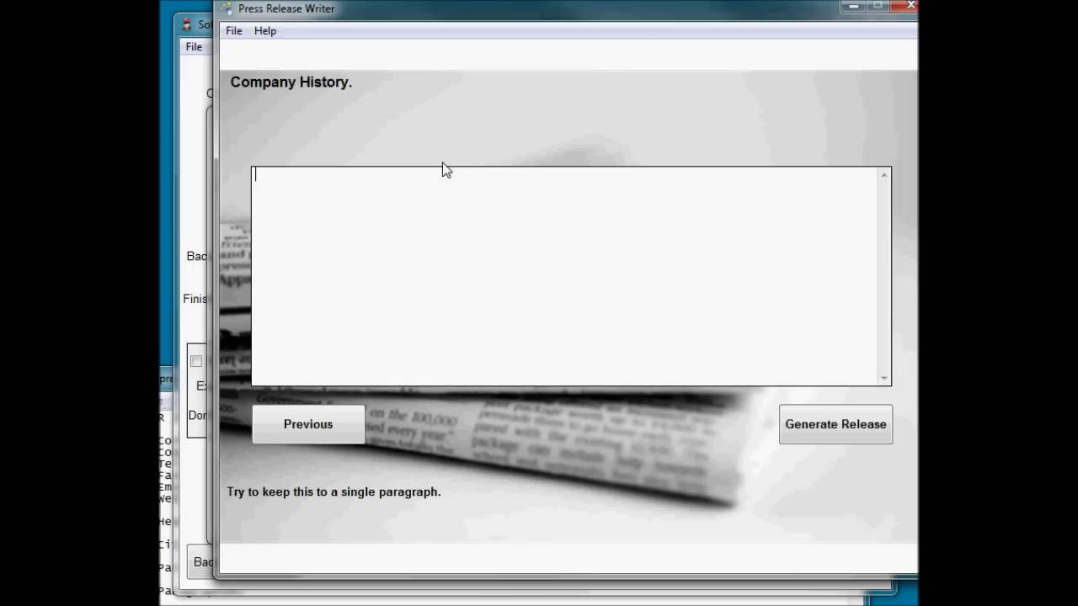
type("We are great.")
Generate the press release into the testing folder.
left_click(855, 430)
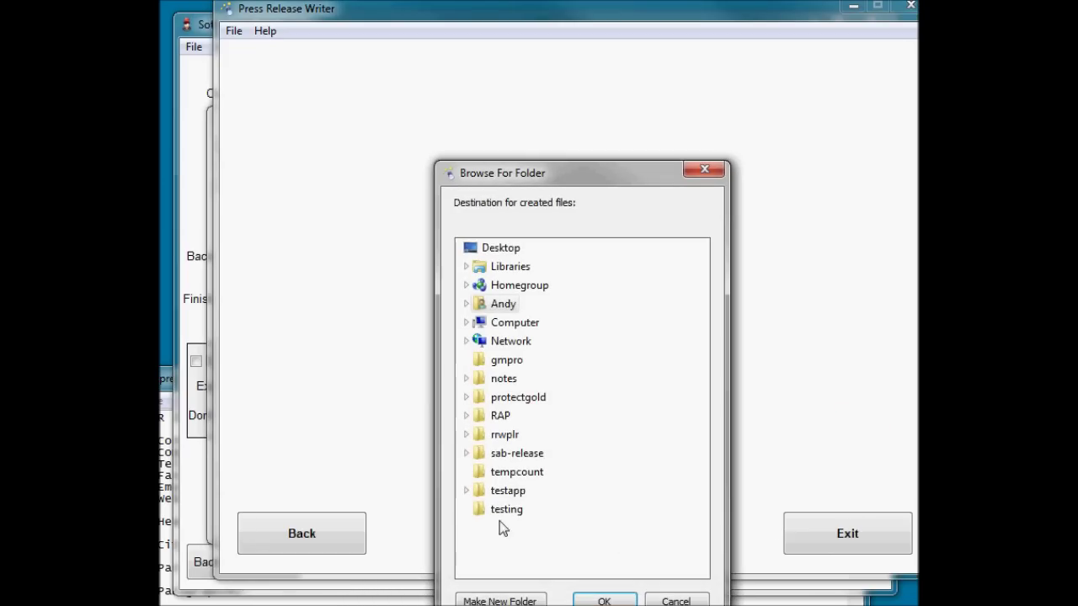
left_click(506, 509)
left_click(604, 600)
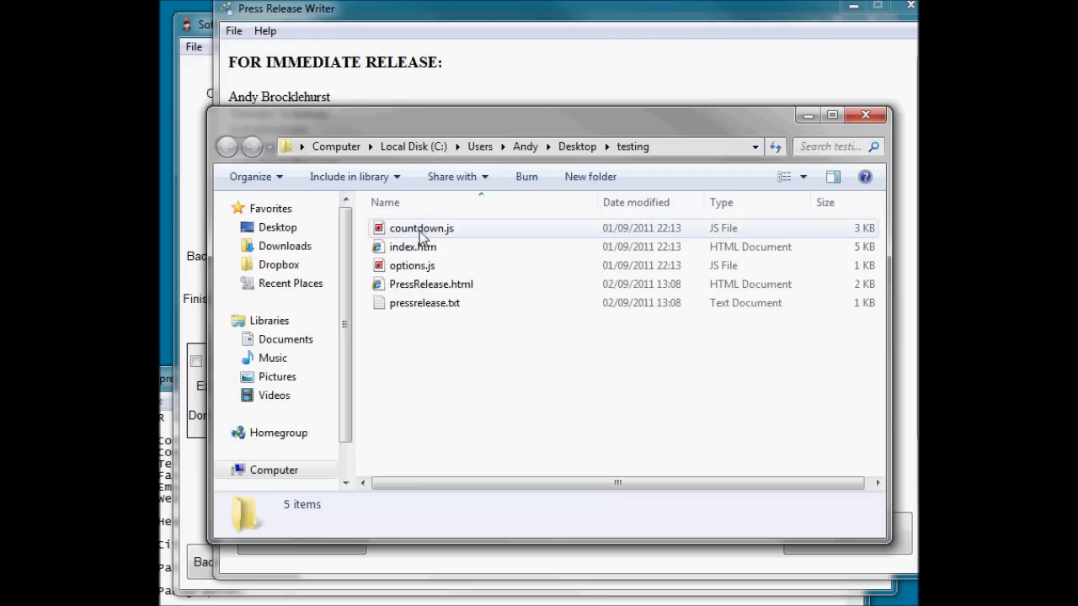
Delete countdown.js, index.htm and options.js from the testing folder.
left_click(421, 232)
left_click(421, 266, "shift")
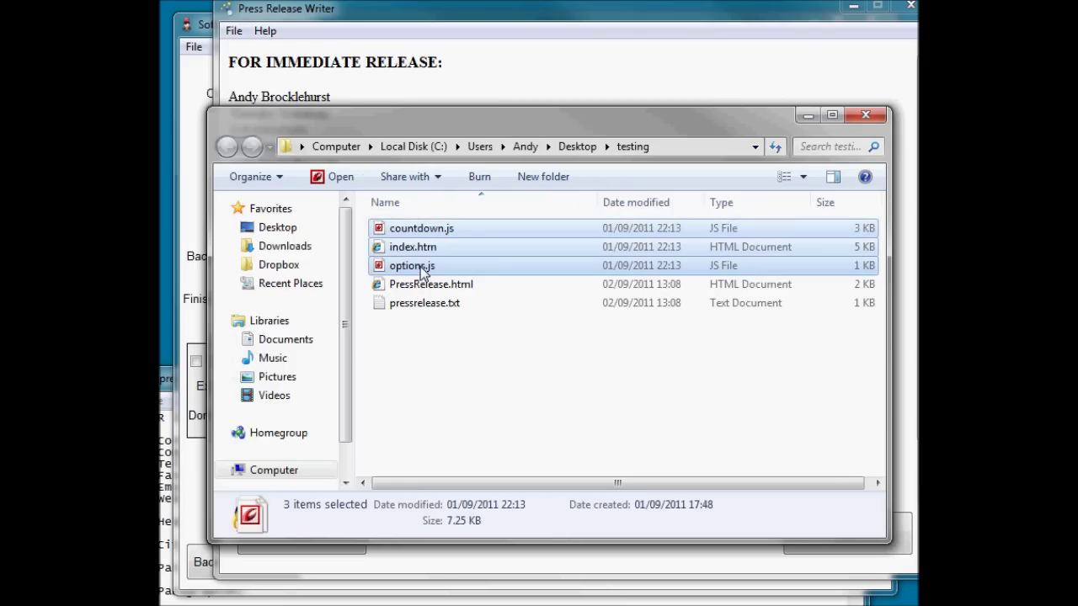
key("Delete")
key("Return")
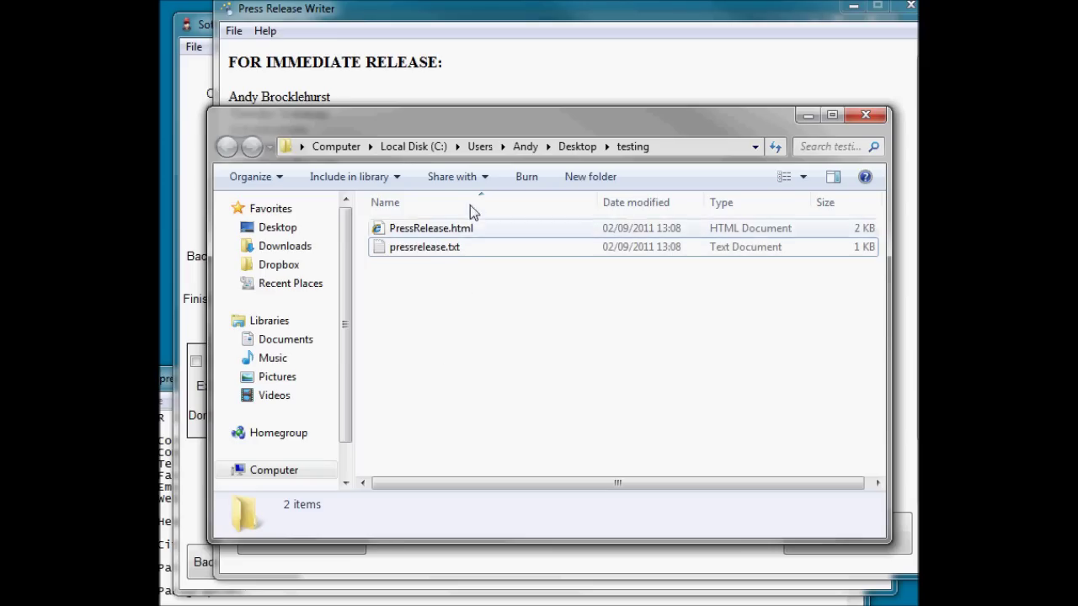
Read pressrelease.txt in Notepad, then close it.
double_click(468, 251)
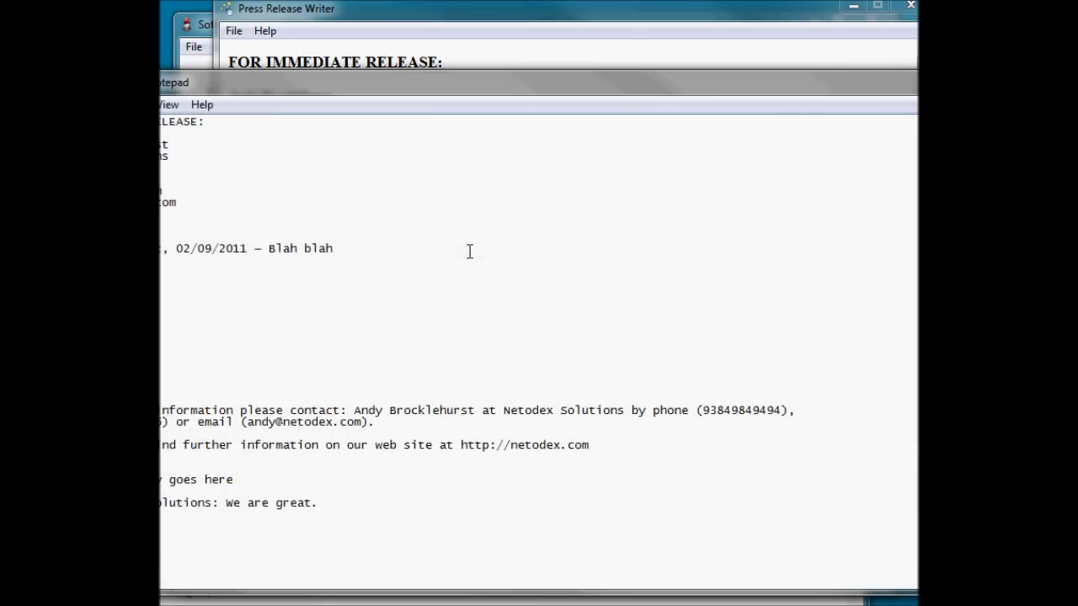
left_click_drag(350, 85, 587, 54)
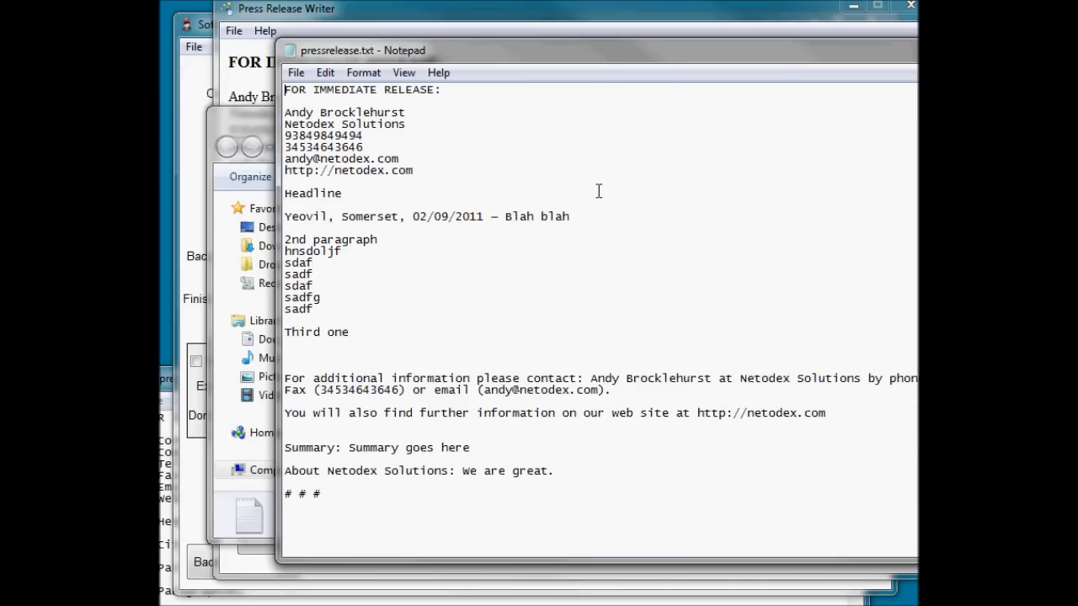
left_click_drag(759, 61, 327, 99)
left_click(856, 90)
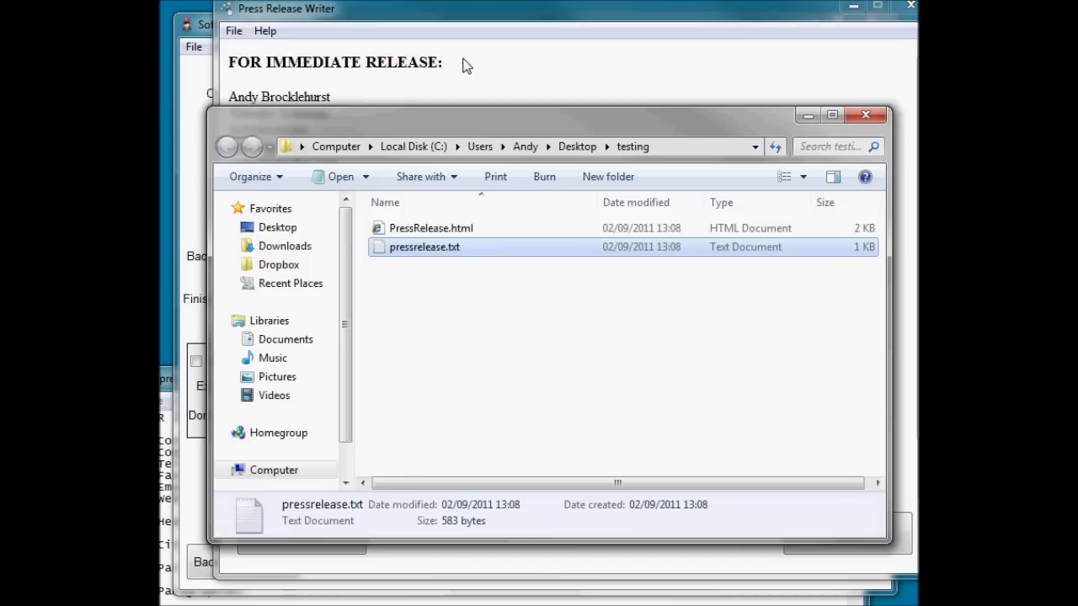
Bring the generated release to the front and scroll through it.
left_click(464, 66)
scroll(913, 160, "down", 2)
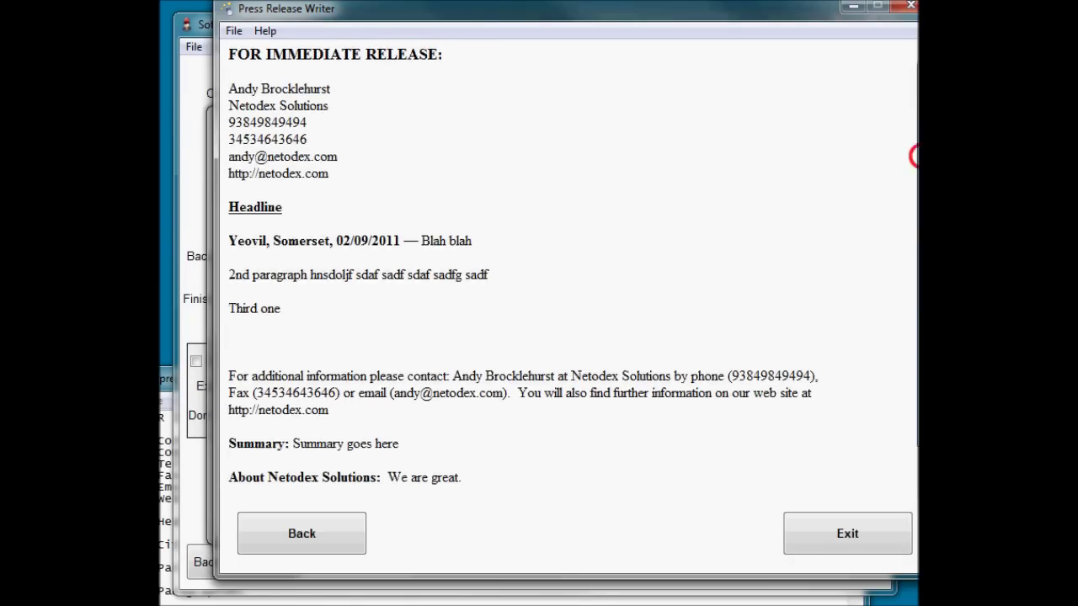
scroll(900, 192, "up", 1)
scroll(901, 168, "down", 1)
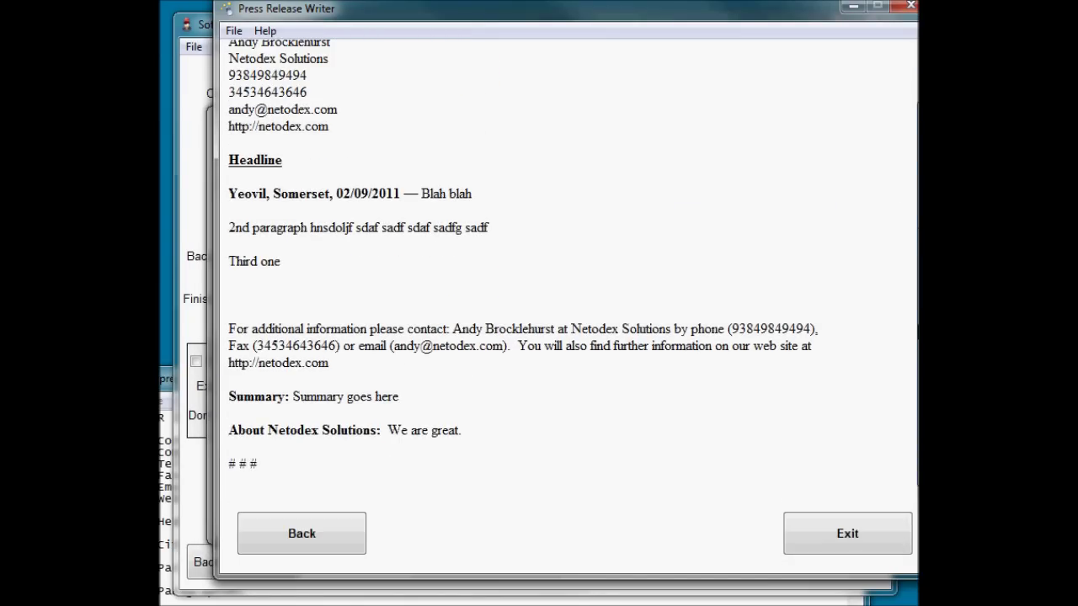
scroll(907, 104, "up", 1)
Close the running Press Release Writer with Alt+F4.
key("alt+F4")
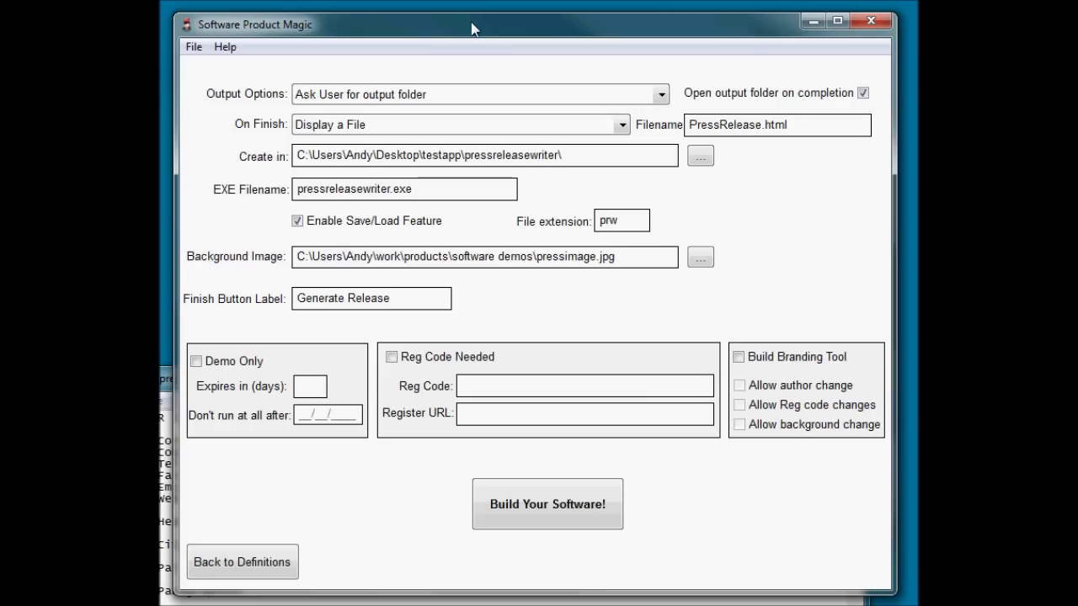